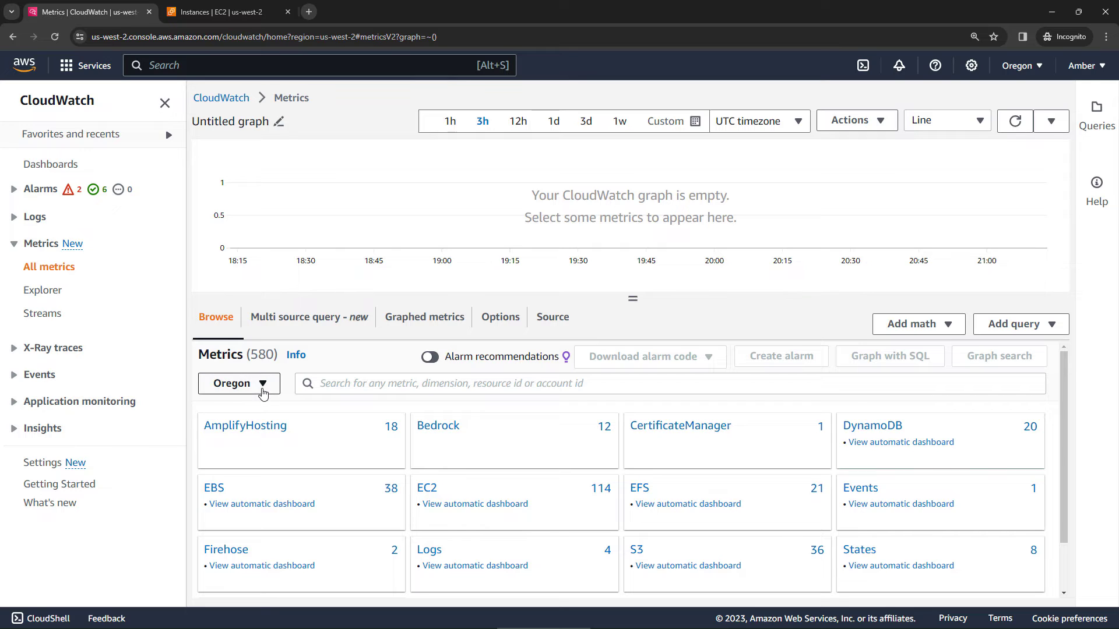
Switch the metrics region to N. California, then back to Oregon, and enter the EC2 namespace.
click(262, 394)
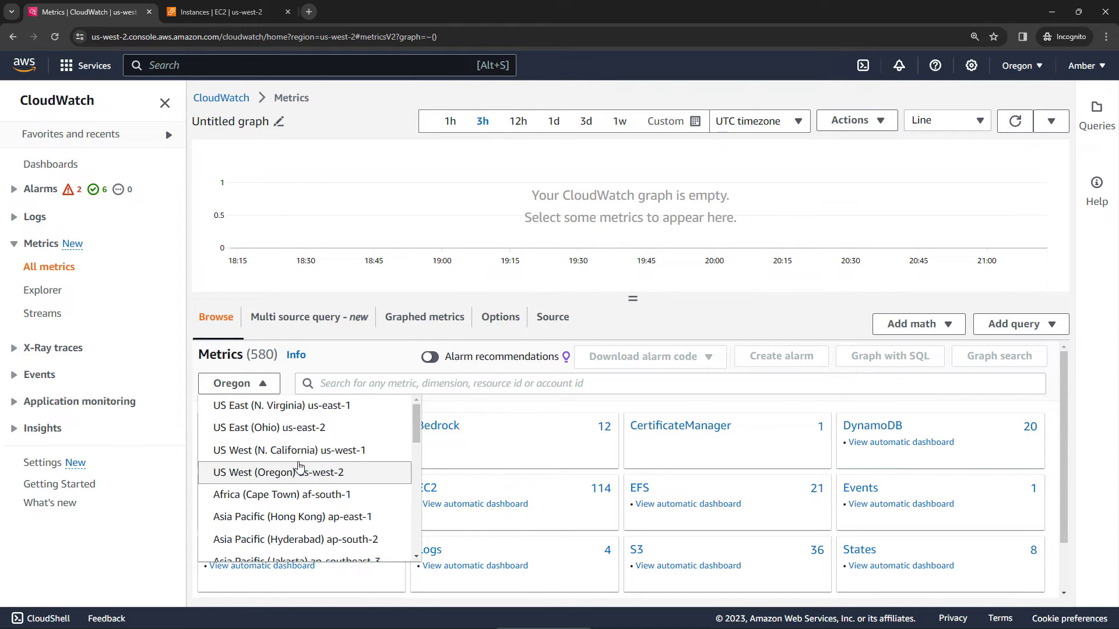
click(301, 458)
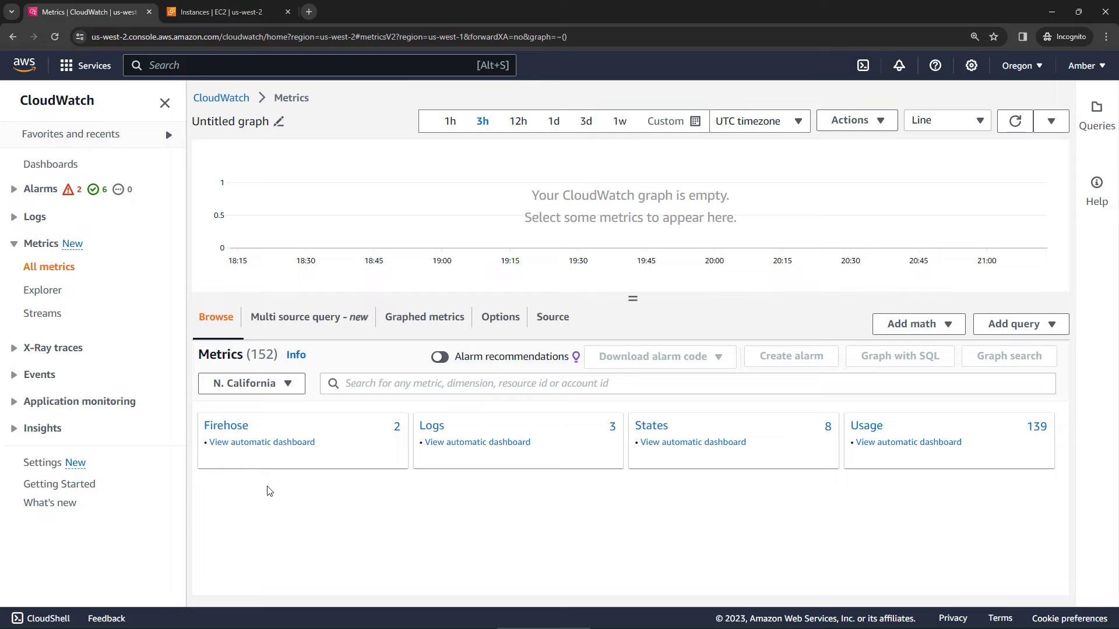
click(249, 392)
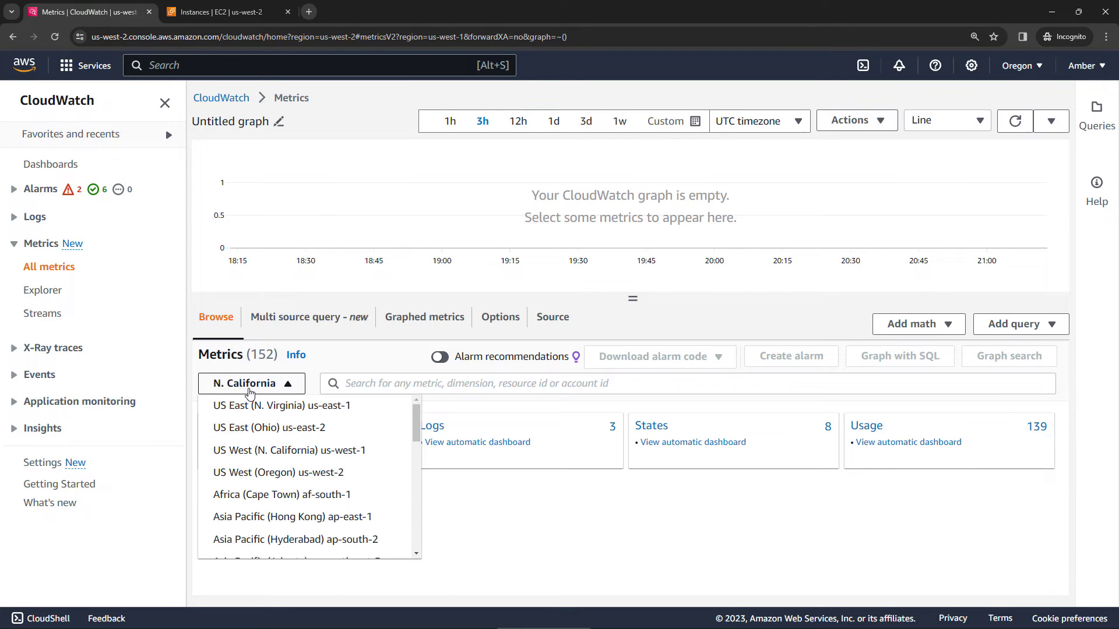
click(279, 473)
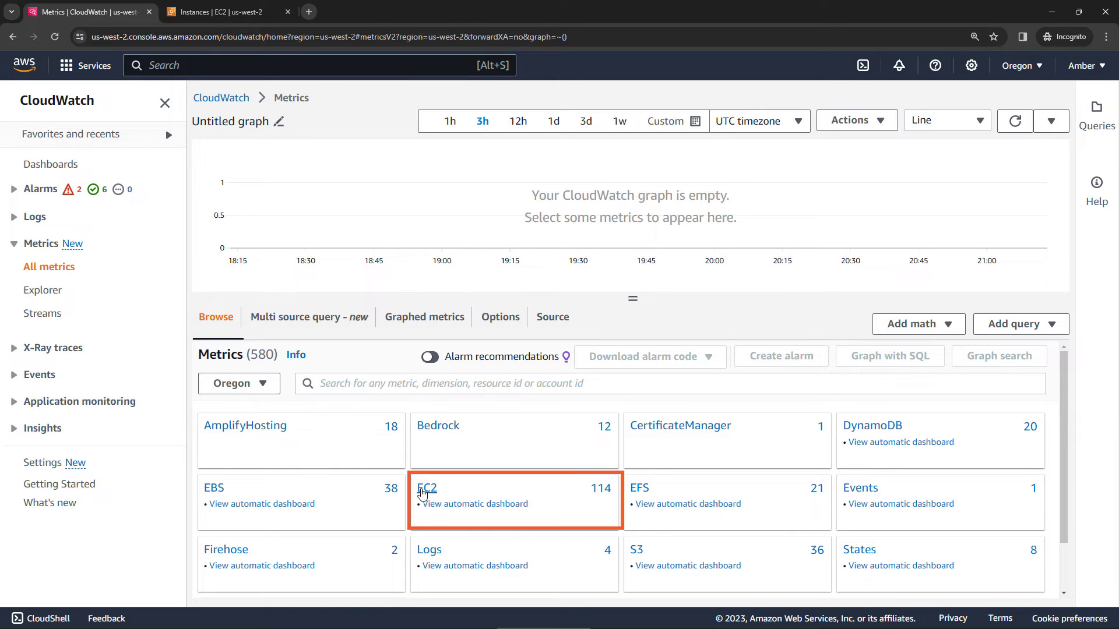
click(423, 492)
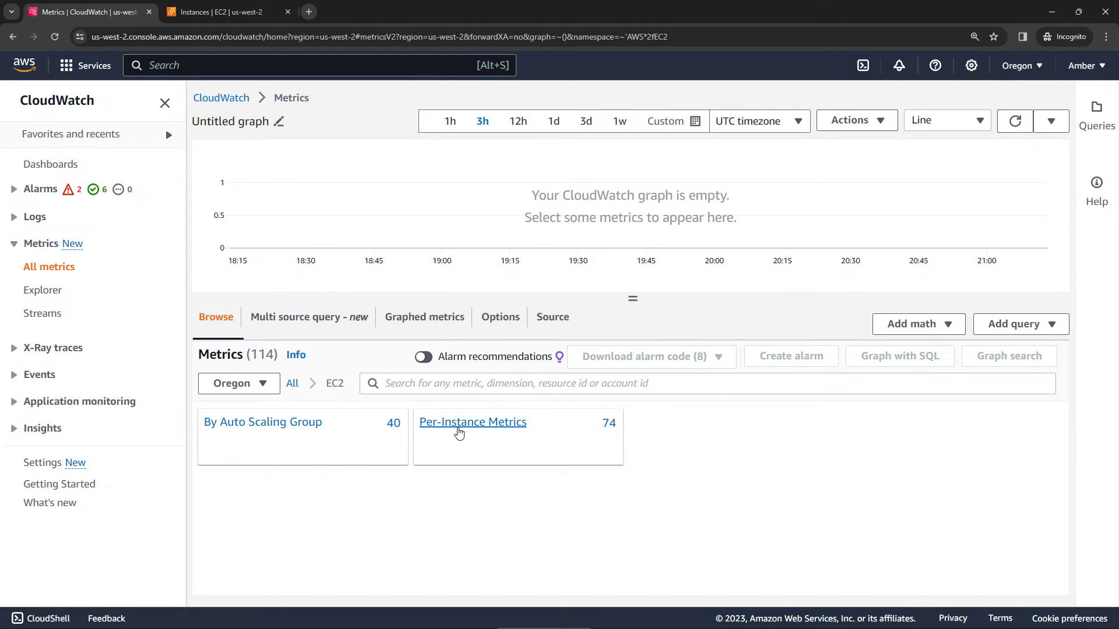
List the per-instance EC2 metrics.
click(458, 433)
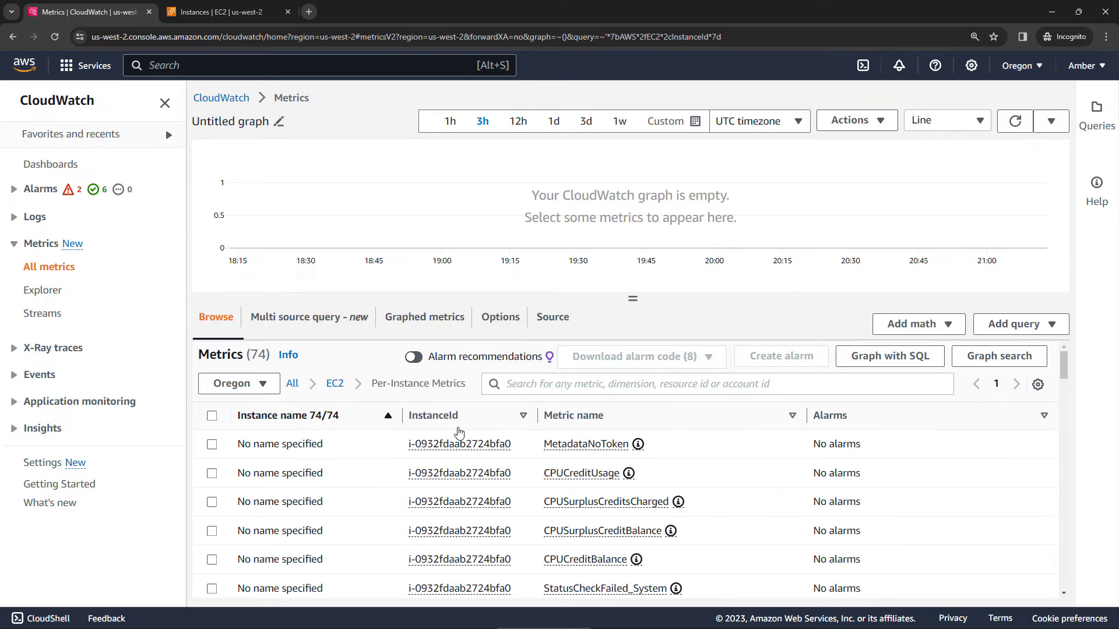
scroll(744, 514, down, 3)
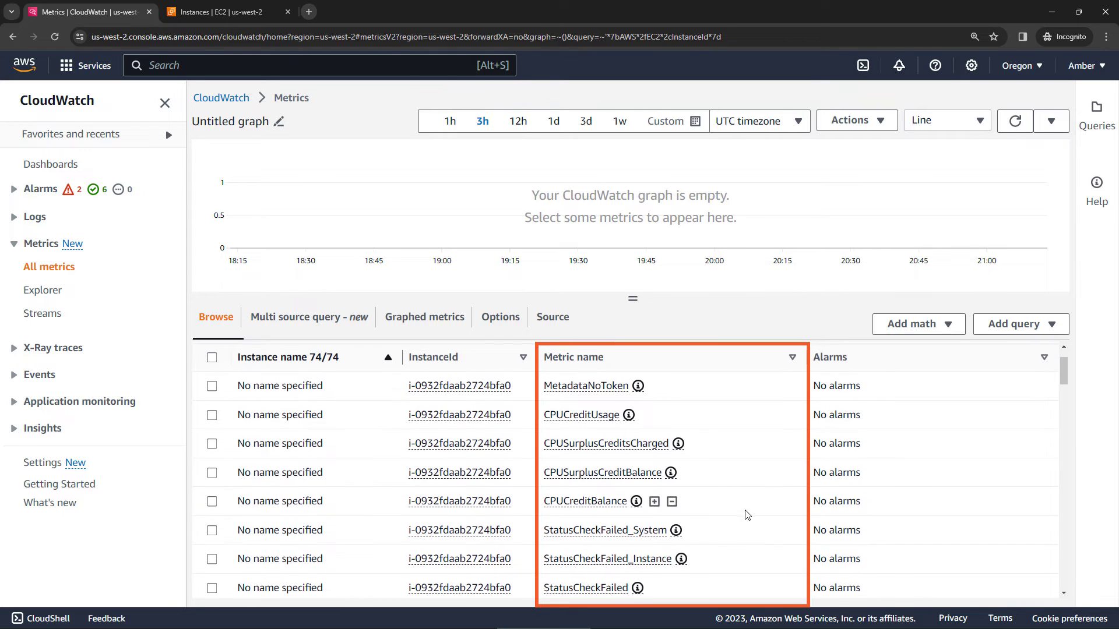
scroll(744, 514, down, 2)
scroll(744, 515, down, 2)
scroll(744, 514, down, 1)
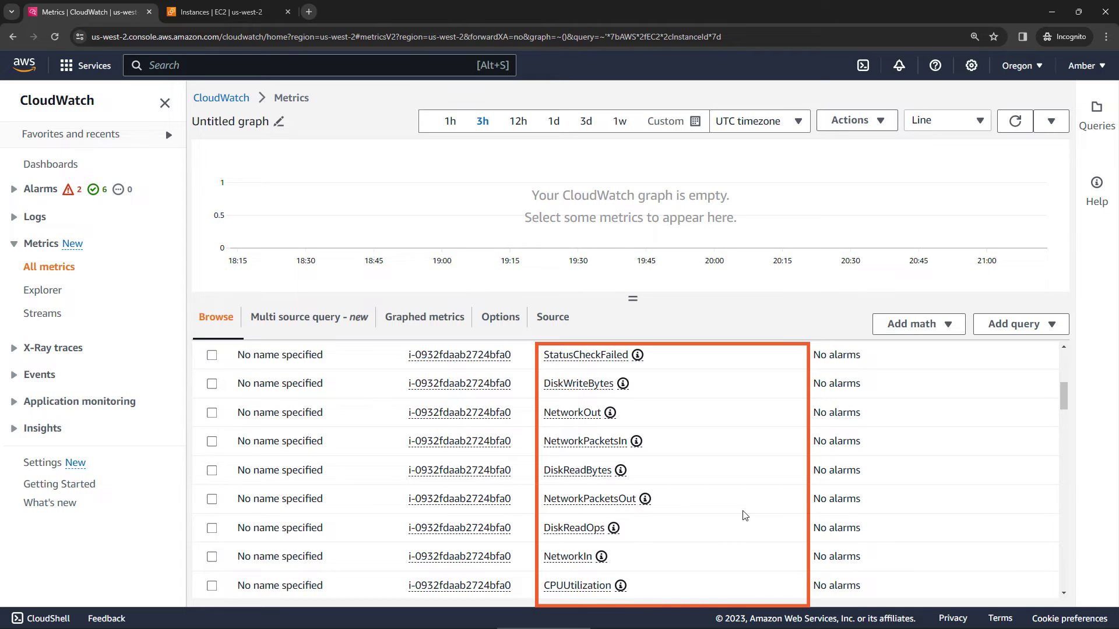
scroll(743, 514, down, 1)
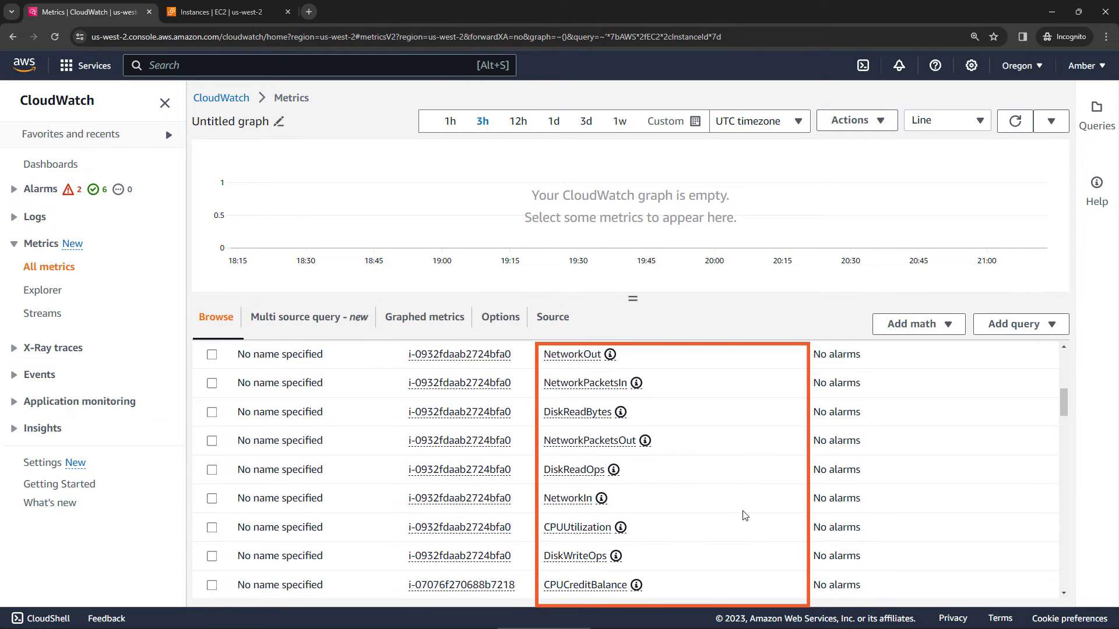
scroll(743, 515, down, 1)
scroll(744, 515, down, 1)
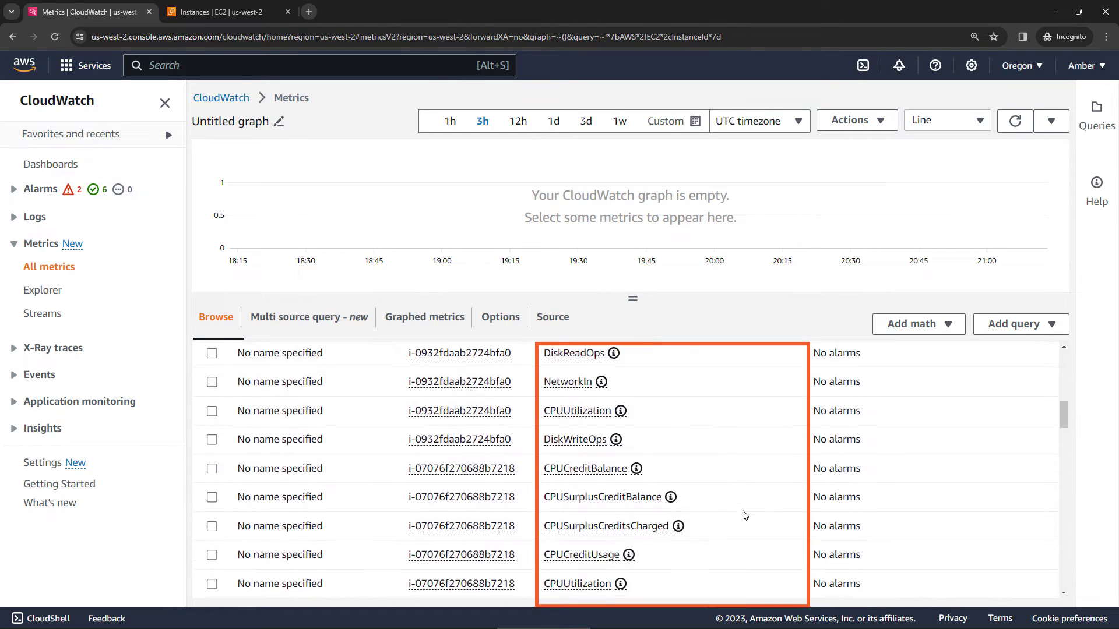
scroll(744, 515, down, 1)
scroll(744, 514, down, 1)
scroll(744, 515, down, 1)
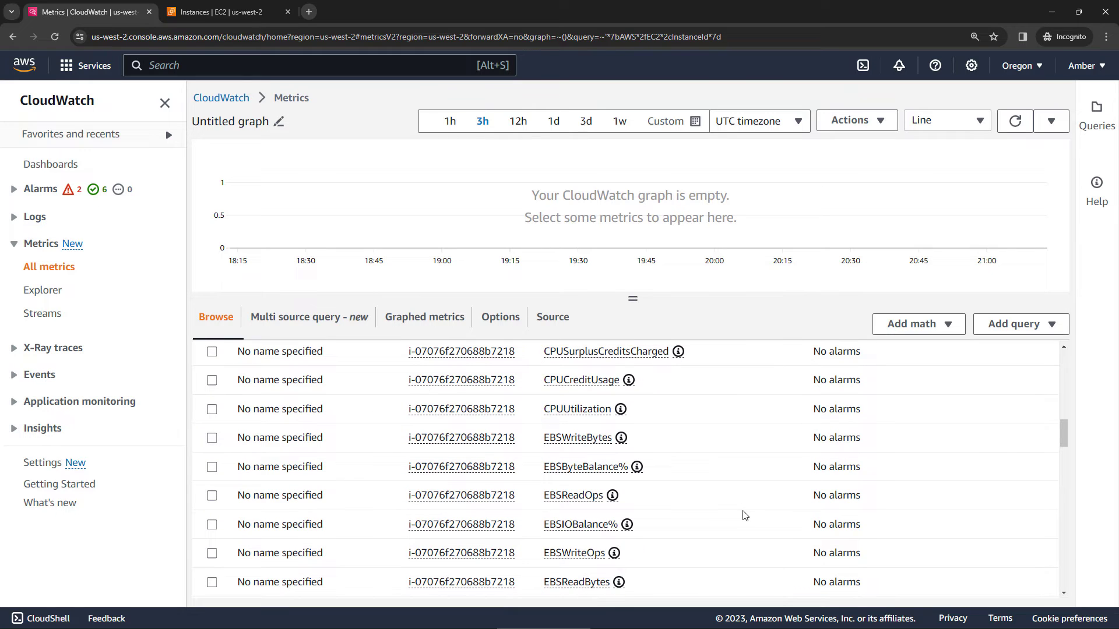
scroll(744, 515, up, 1)
scroll(744, 515, up, 2)
scroll(744, 515, up, 3)
scroll(744, 515, up, 3)
scroll(743, 515, up, 1)
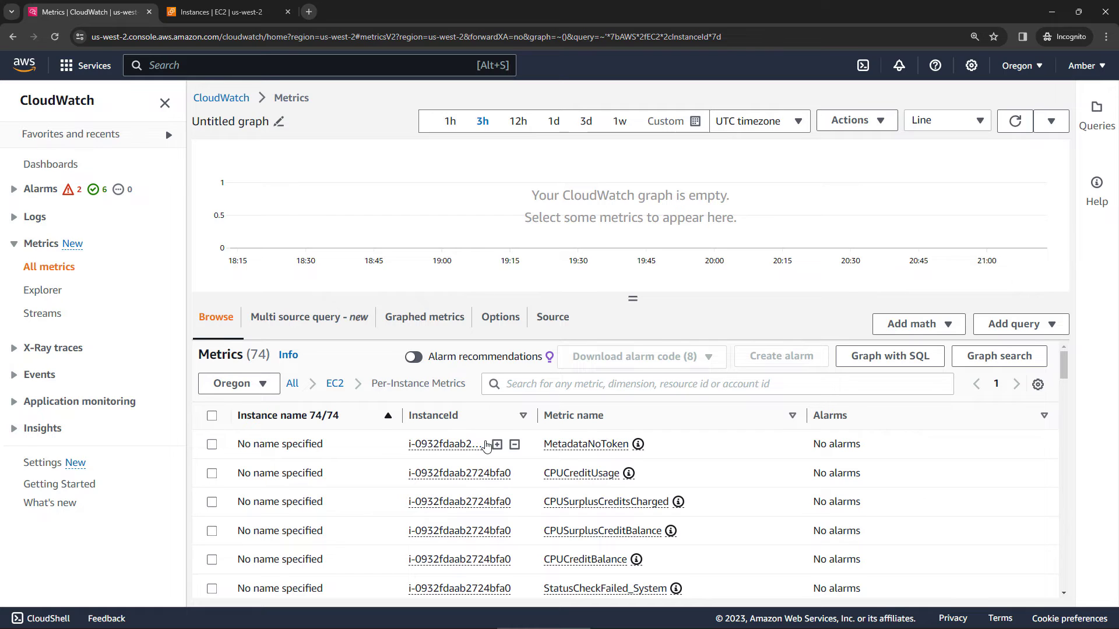
mouse_move(459, 444)
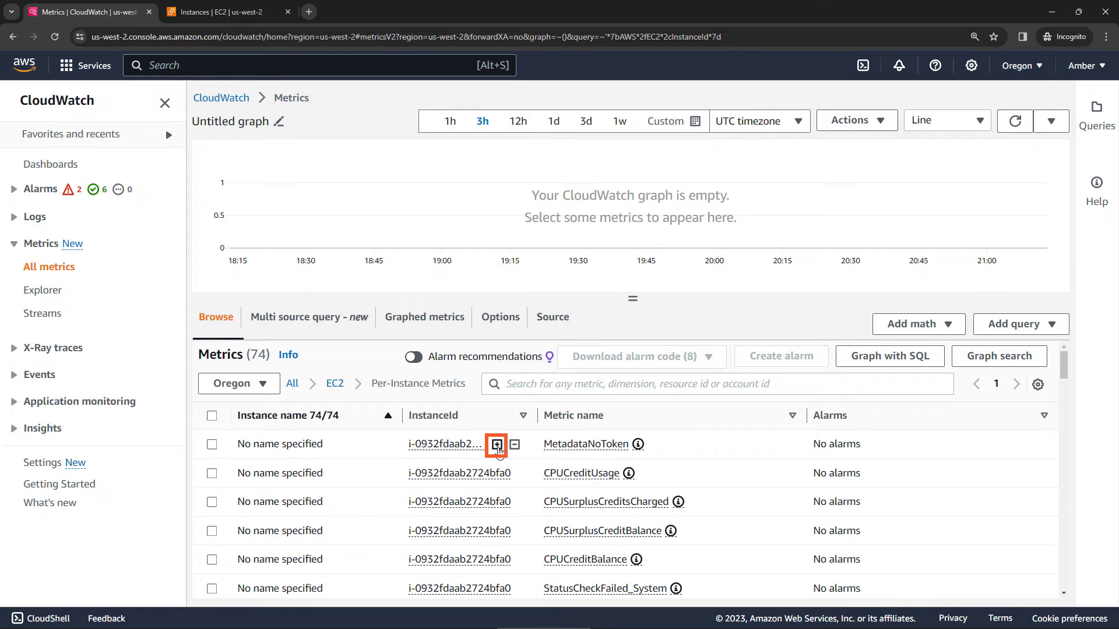
Filter to instance i-0932fdaab2724bfa0, remove the filter again, and go to the EC2 Instances page.
click(496, 444)
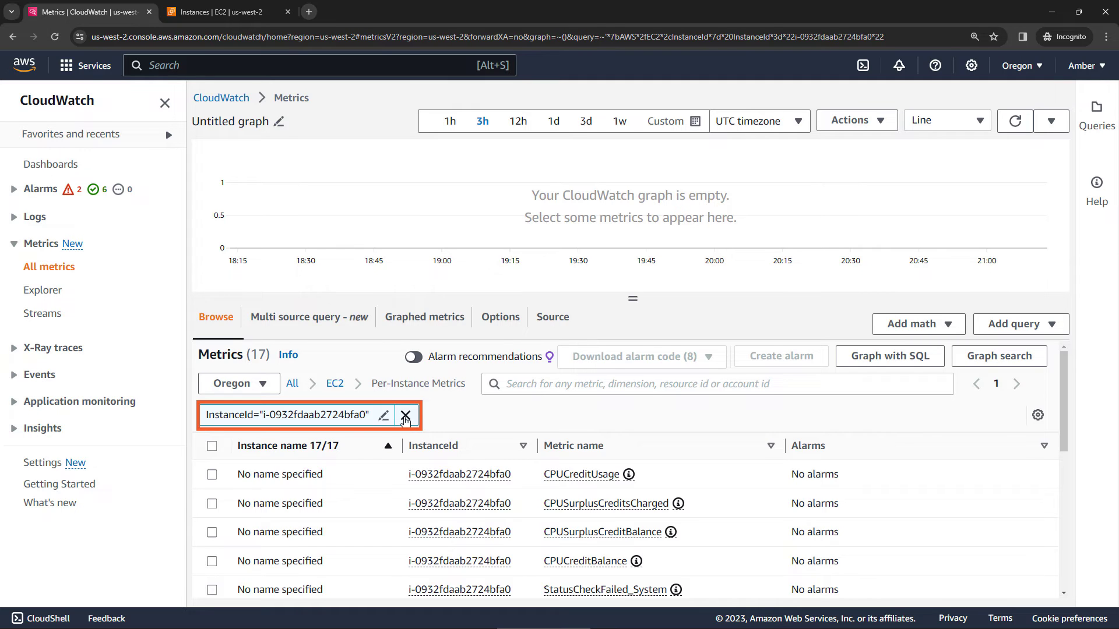
click(406, 418)
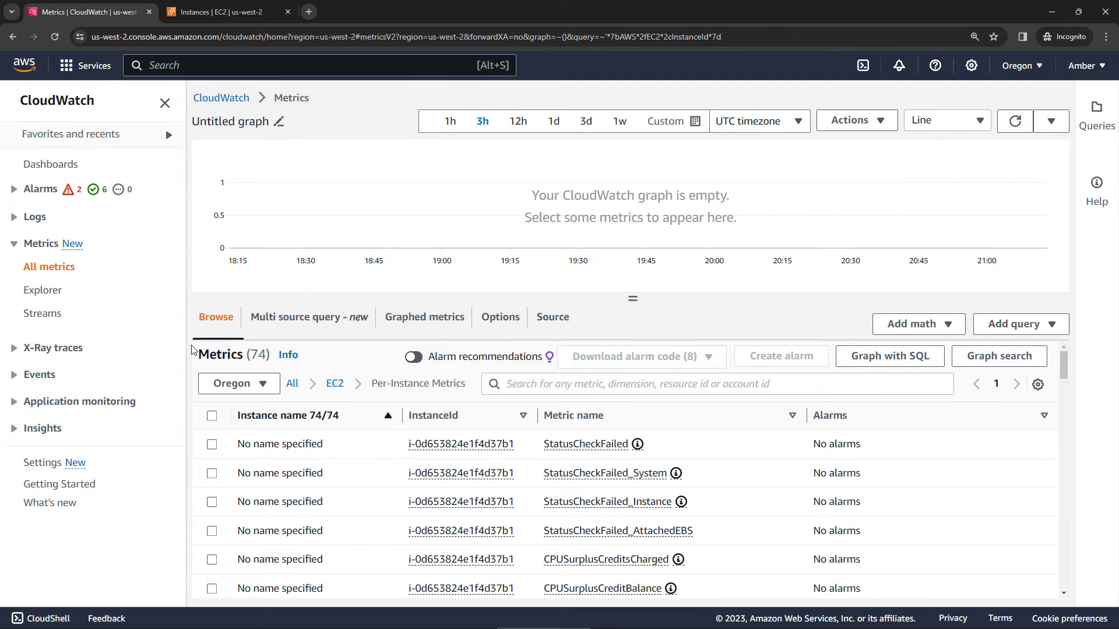
click(178, 13)
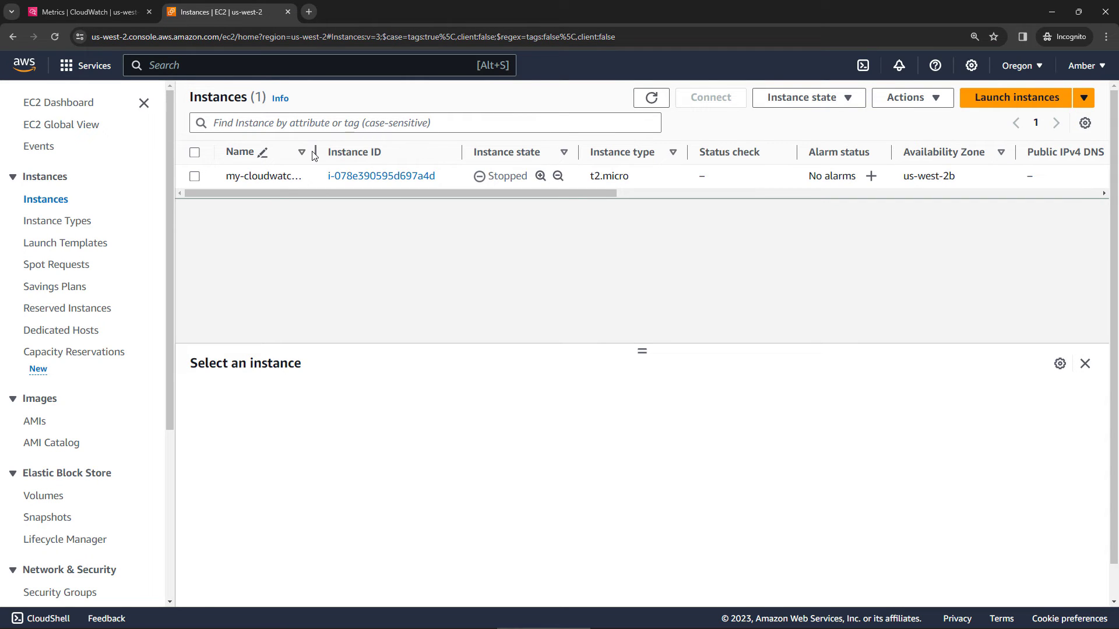
Widen the Name column to reveal my-cloudwatch-instance, then return to CloudWatch metrics.
drag(315, 152, 377, 157)
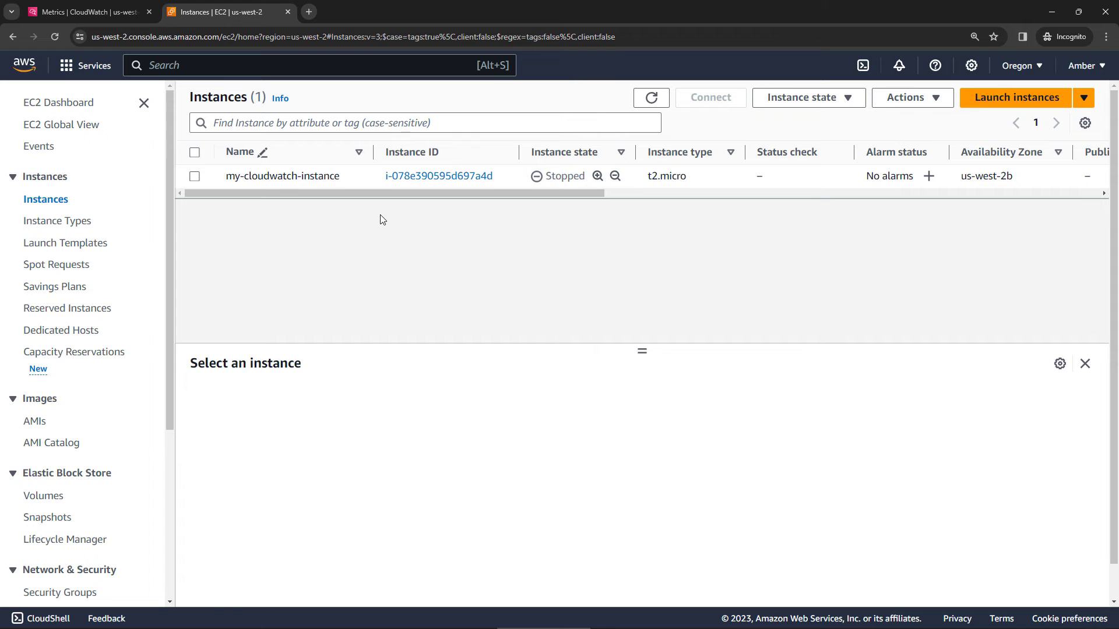
click(84, 12)
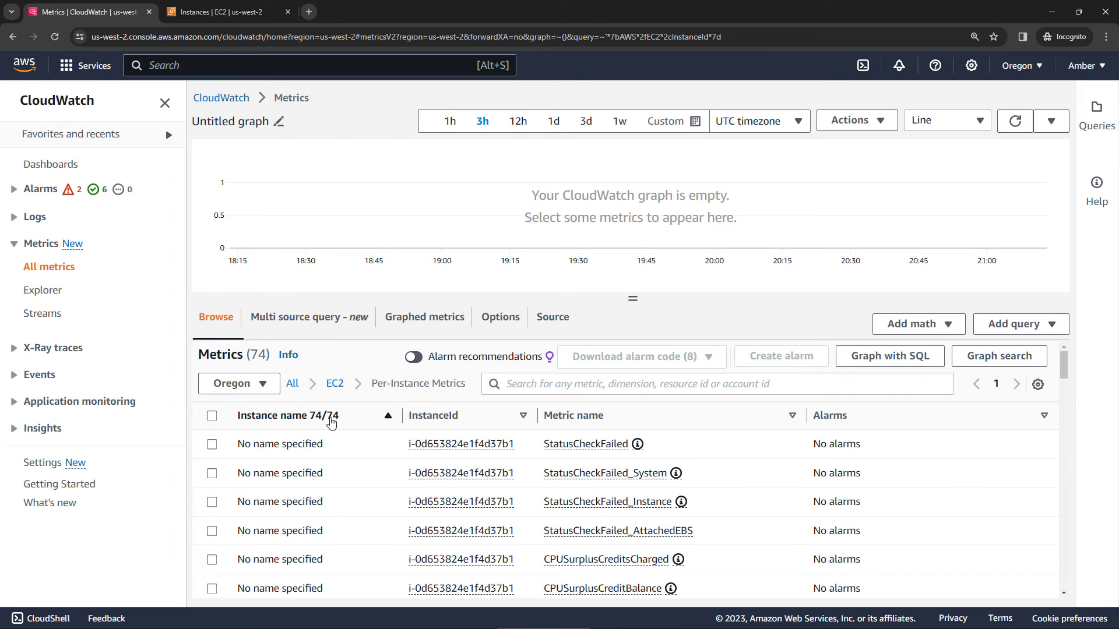
drag(1063, 368, 1068, 564)
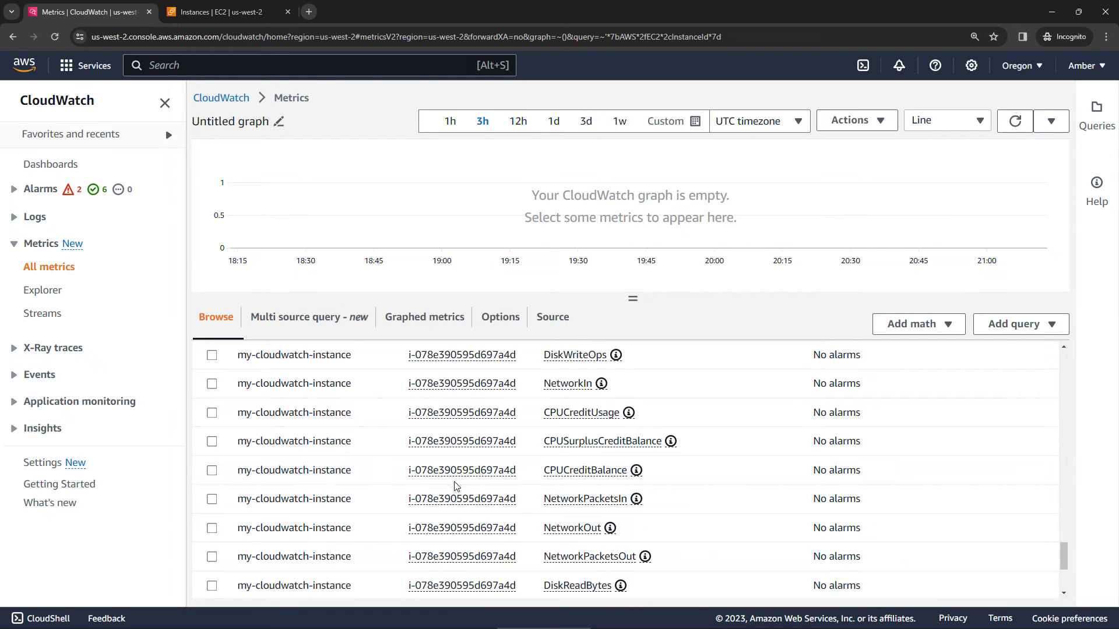
Filter to my-cloudwatch-instance, graph its CPUUtilization with a taller graph area and custom time range.
mouse_move(462, 471)
click(496, 470)
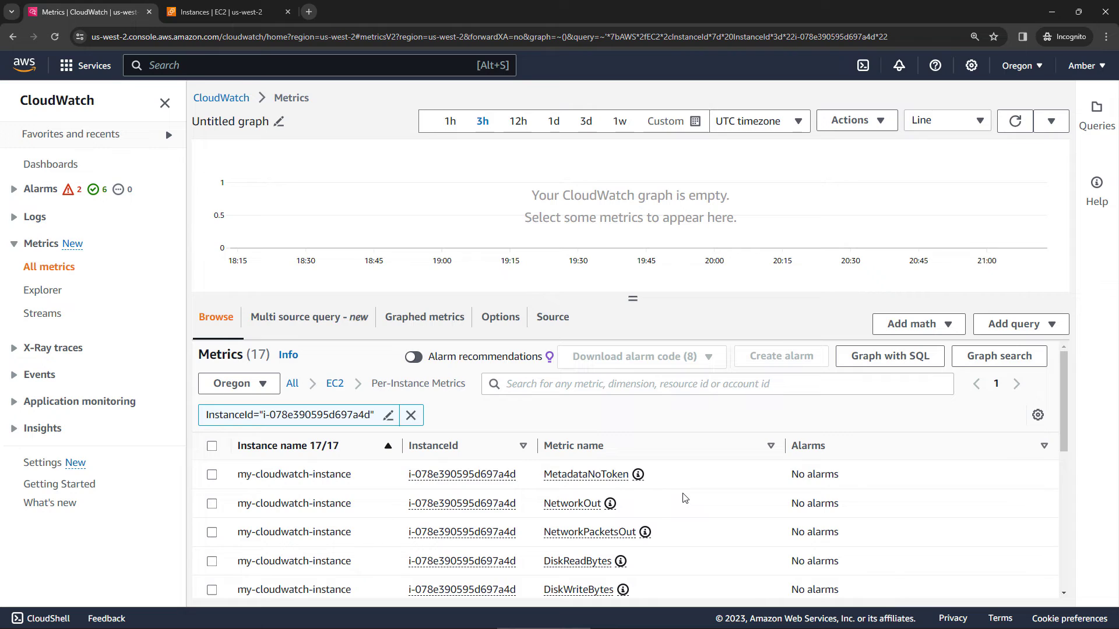
scroll(684, 499, down, 1)
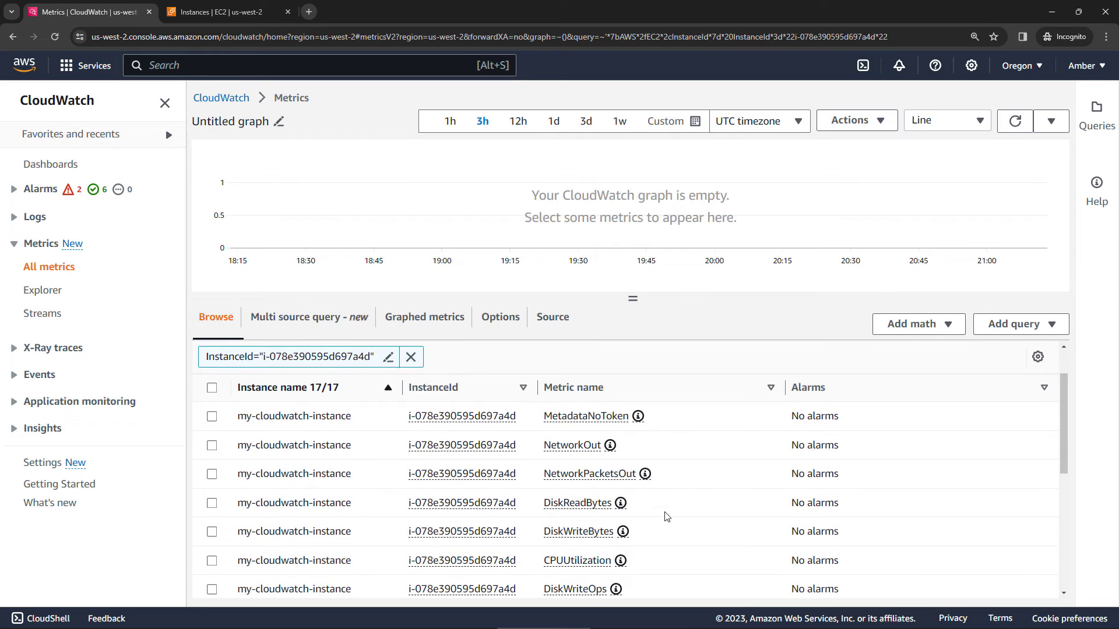
click(211, 562)
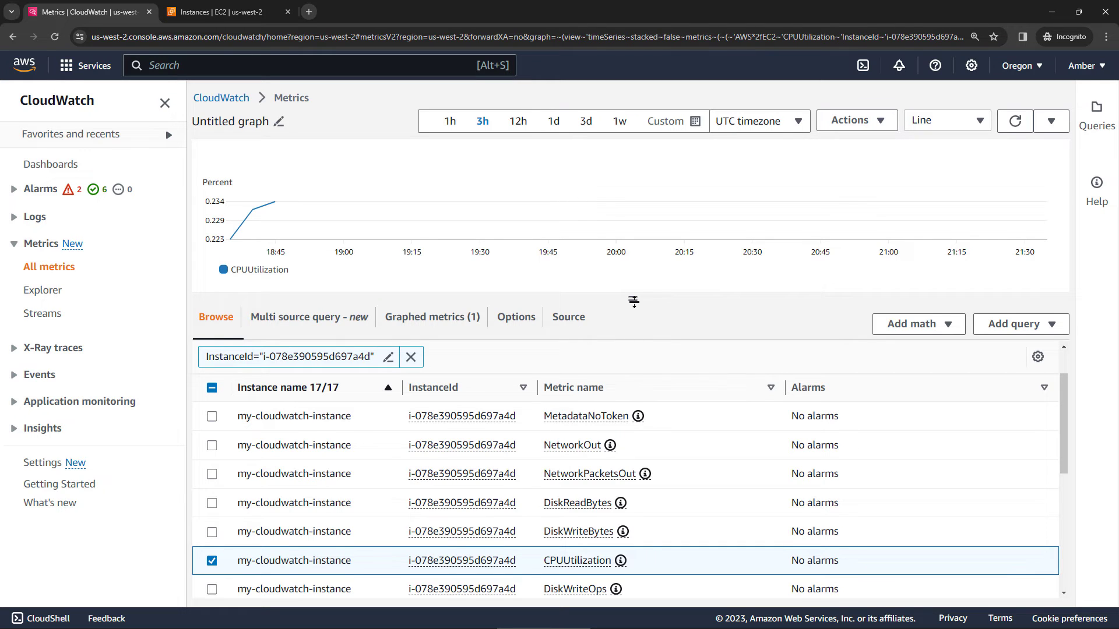
drag(633, 300, 639, 421)
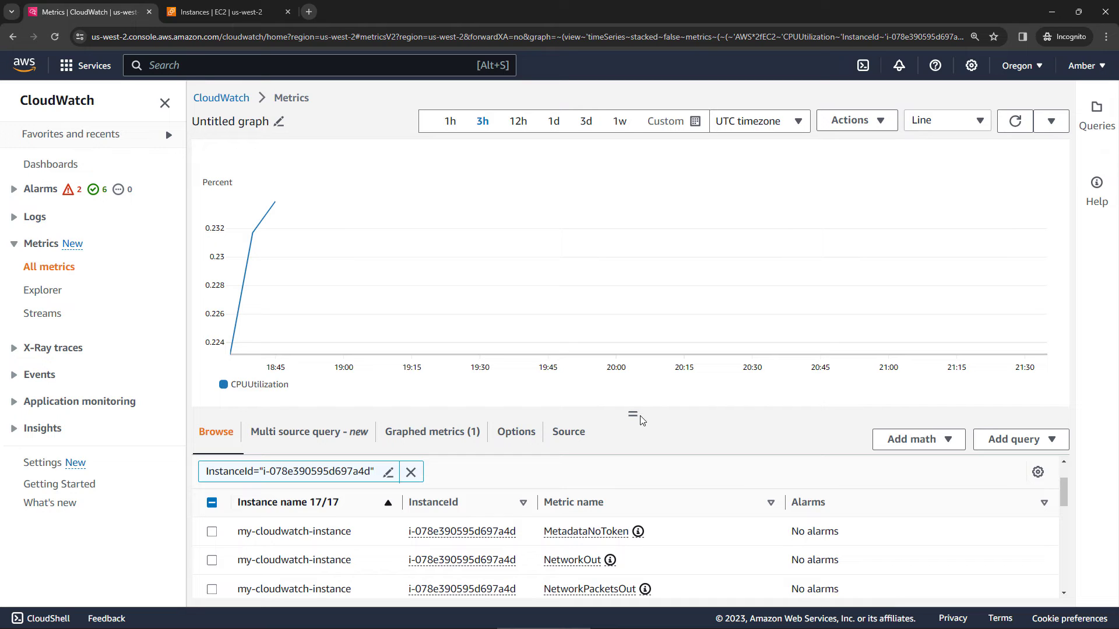
click(693, 123)
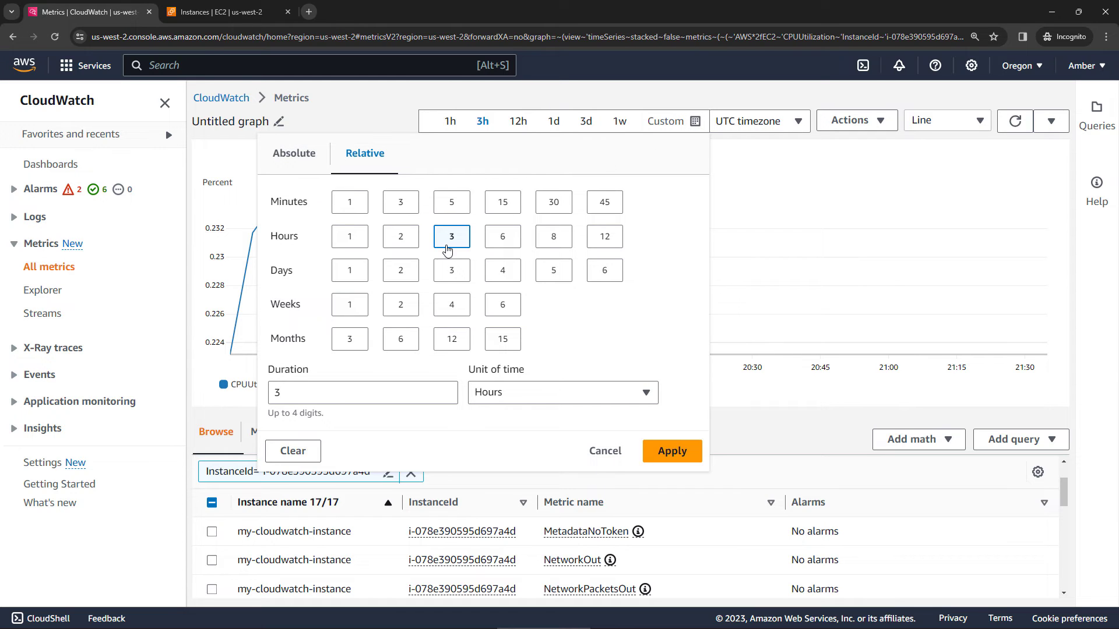
click(347, 245)
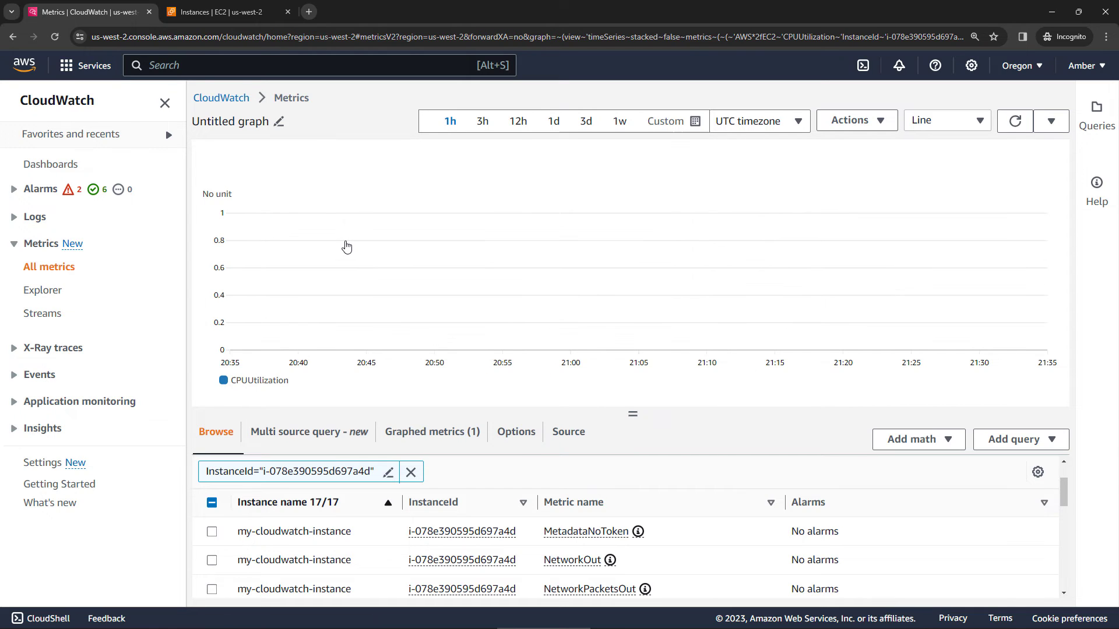
click(695, 122)
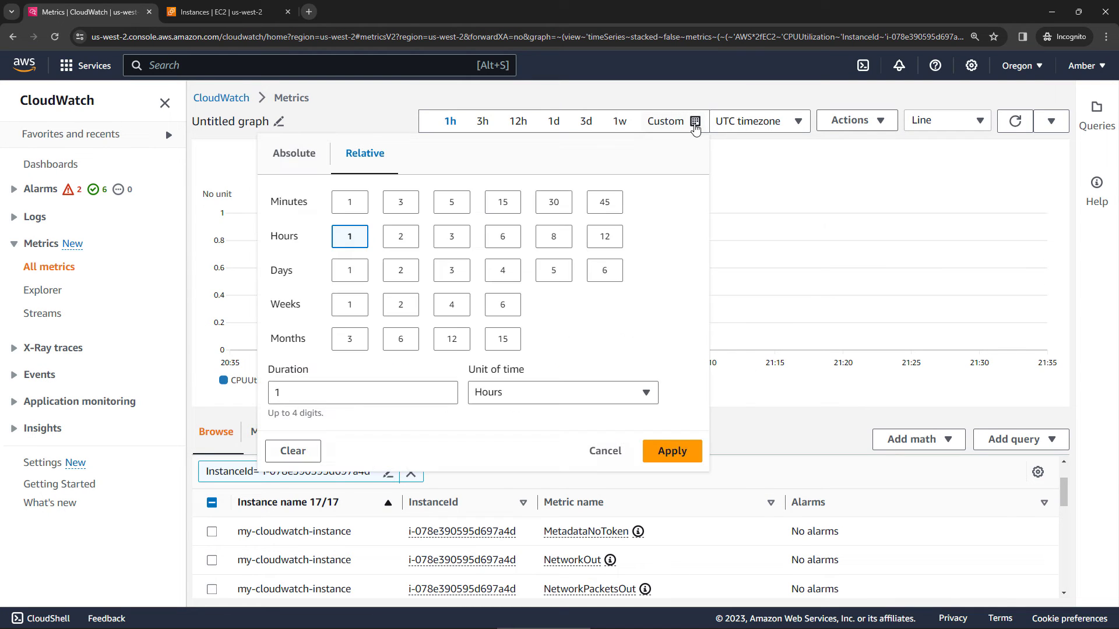
click(454, 240)
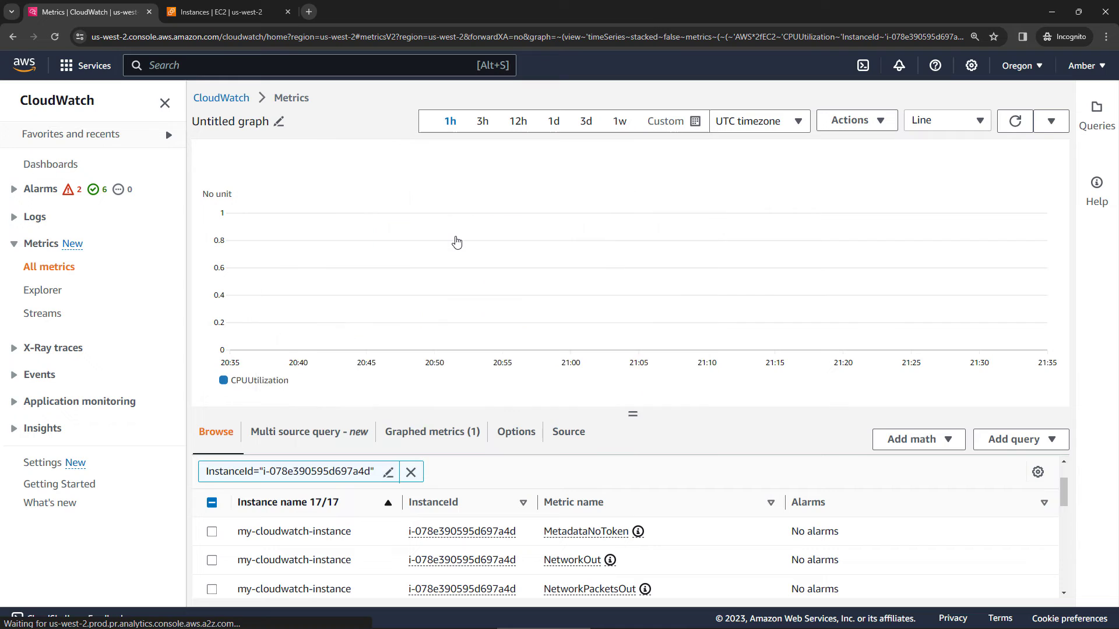
click(695, 120)
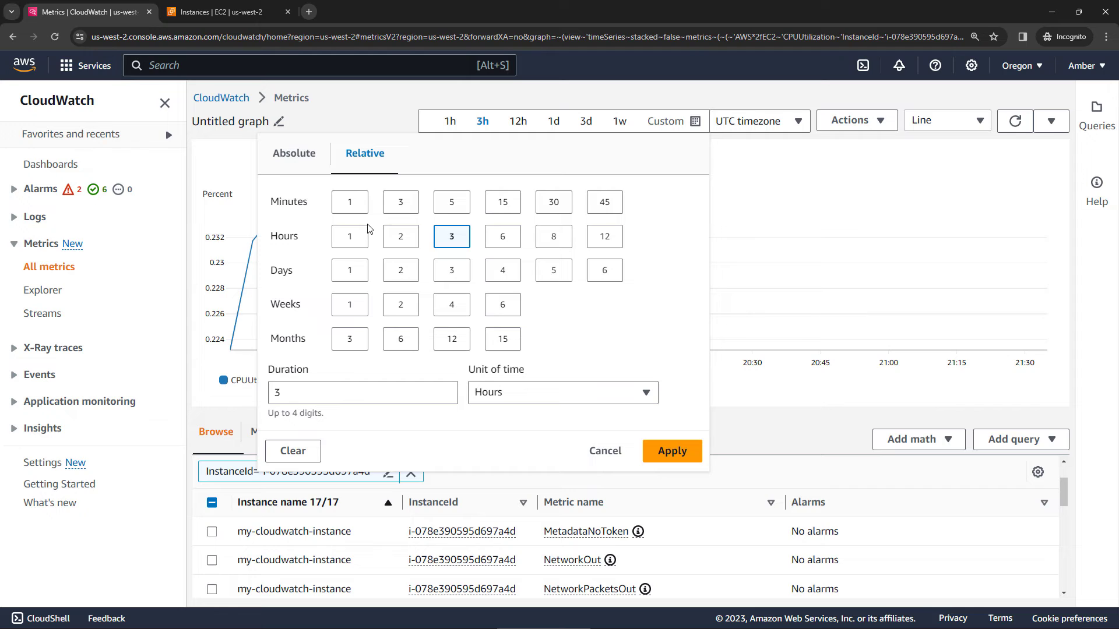
click(662, 459)
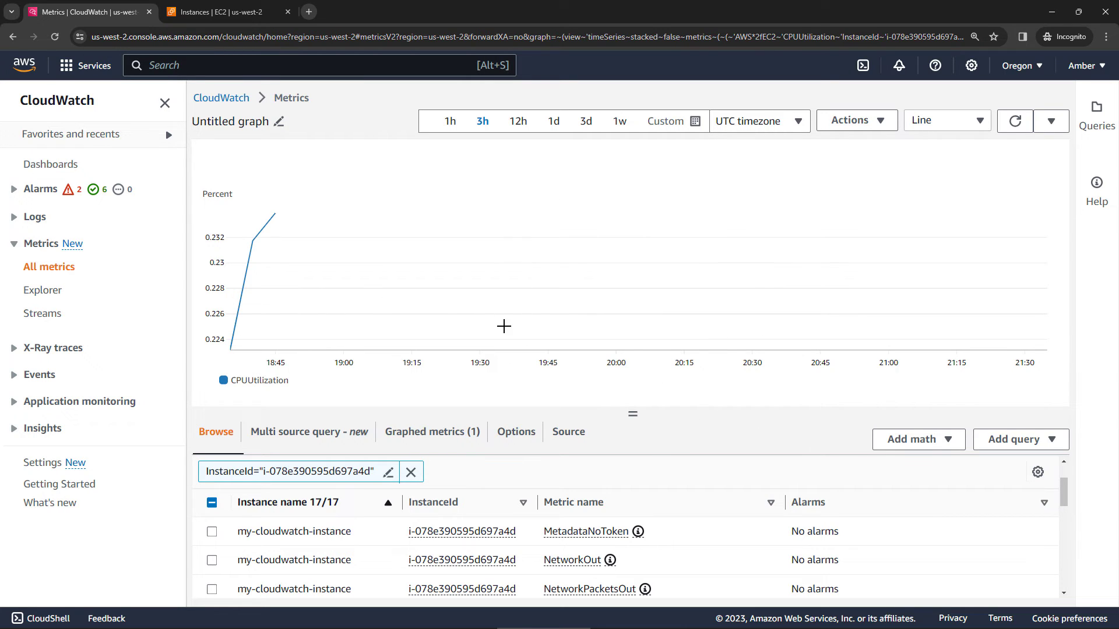
mouse_move(235, 224)
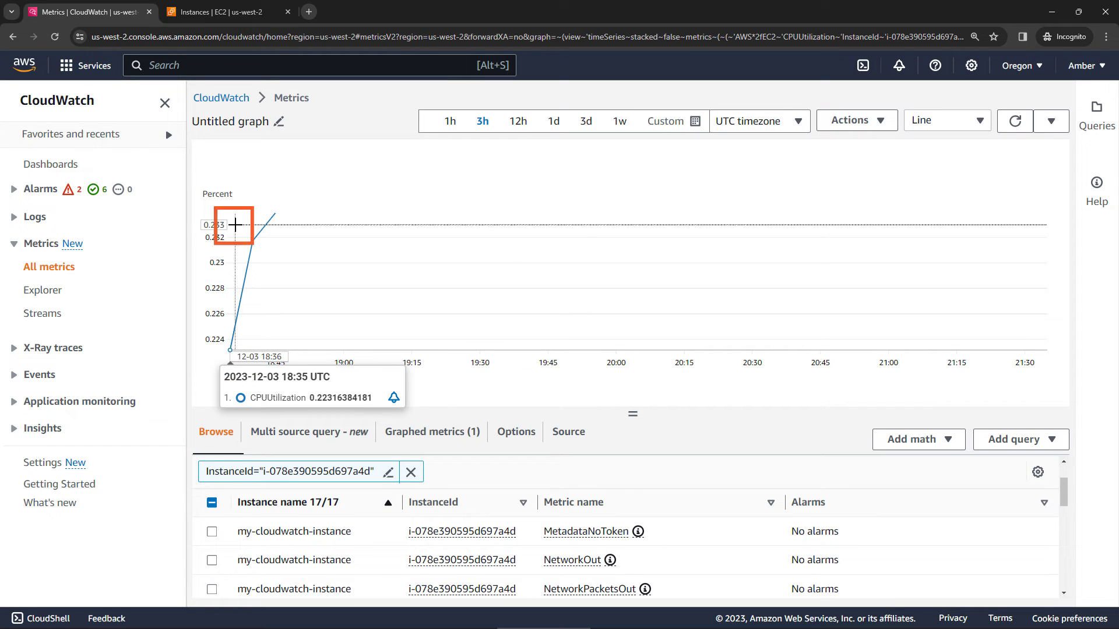
drag(236, 225, 316, 298)
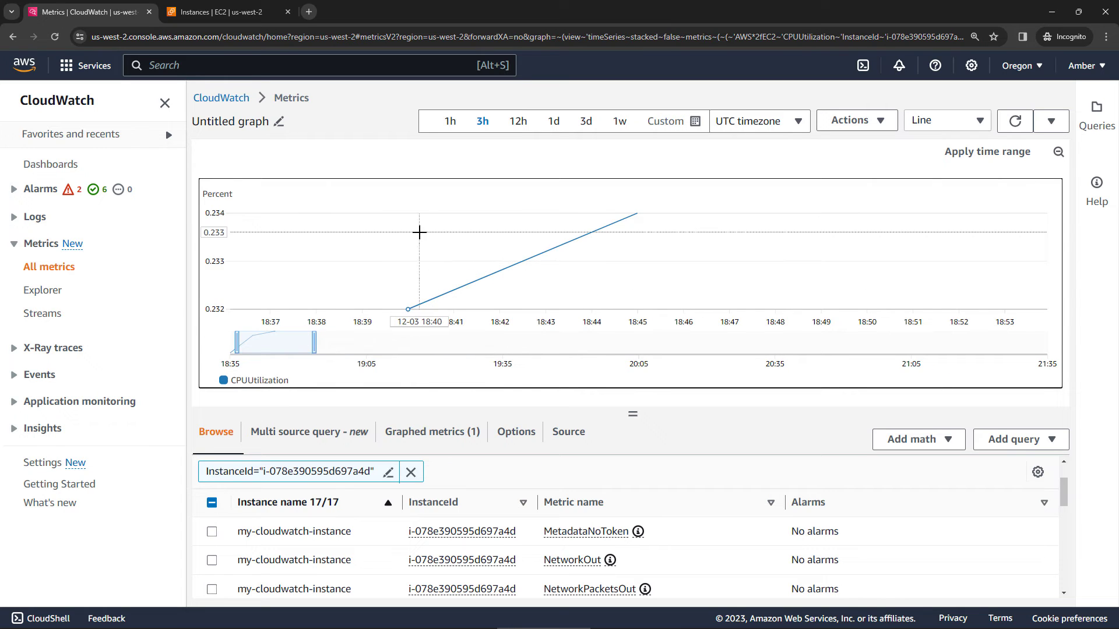
drag(408, 231, 603, 291)
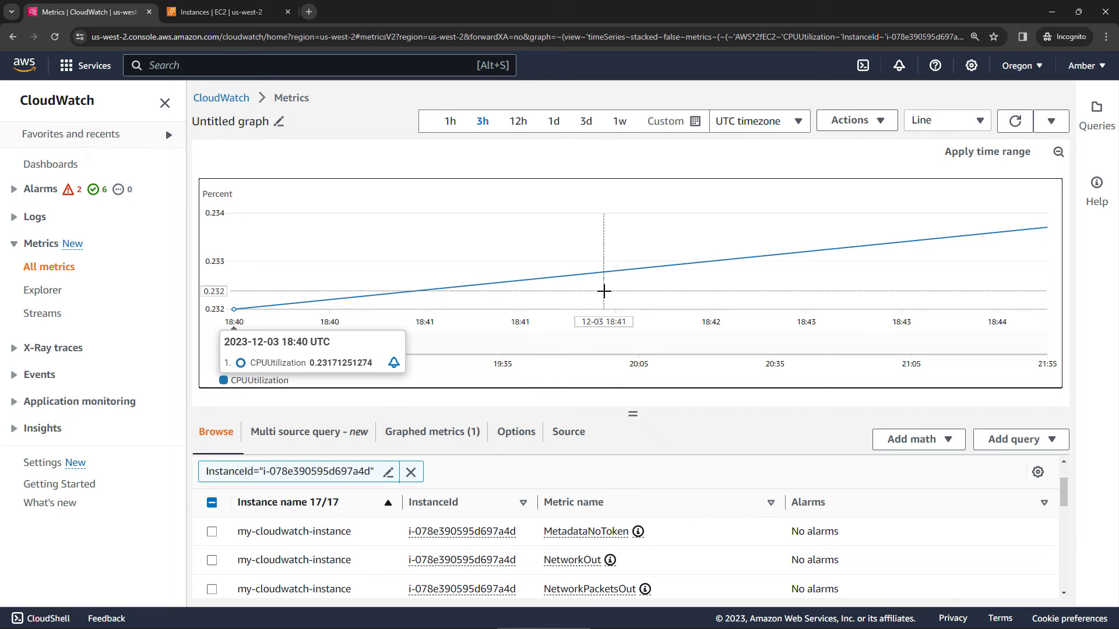
click(1057, 153)
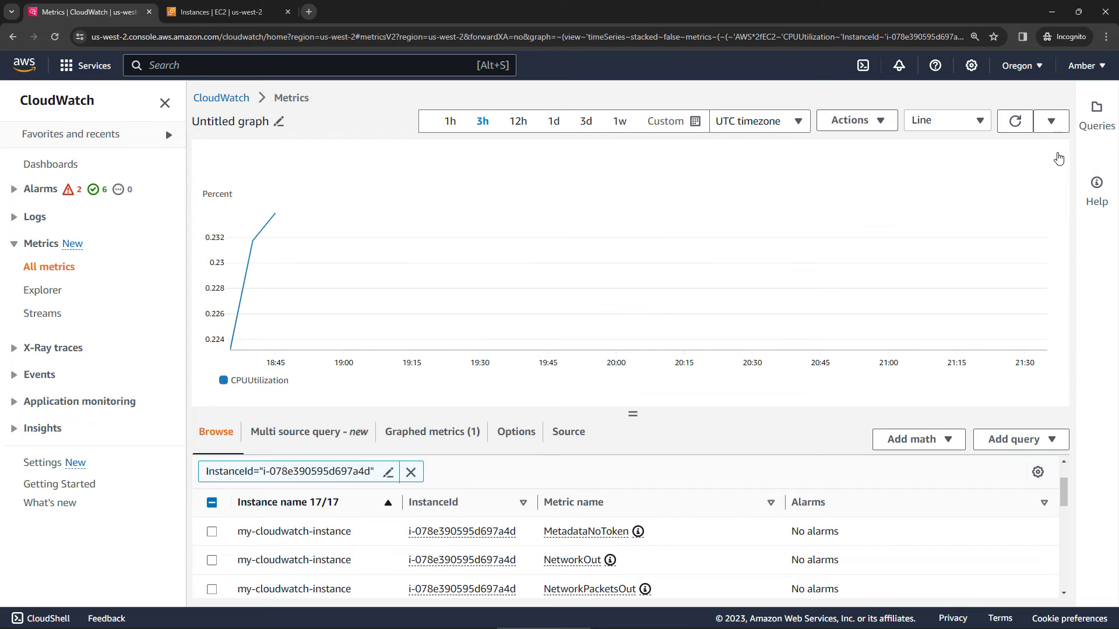
scroll(742, 484, down, 1)
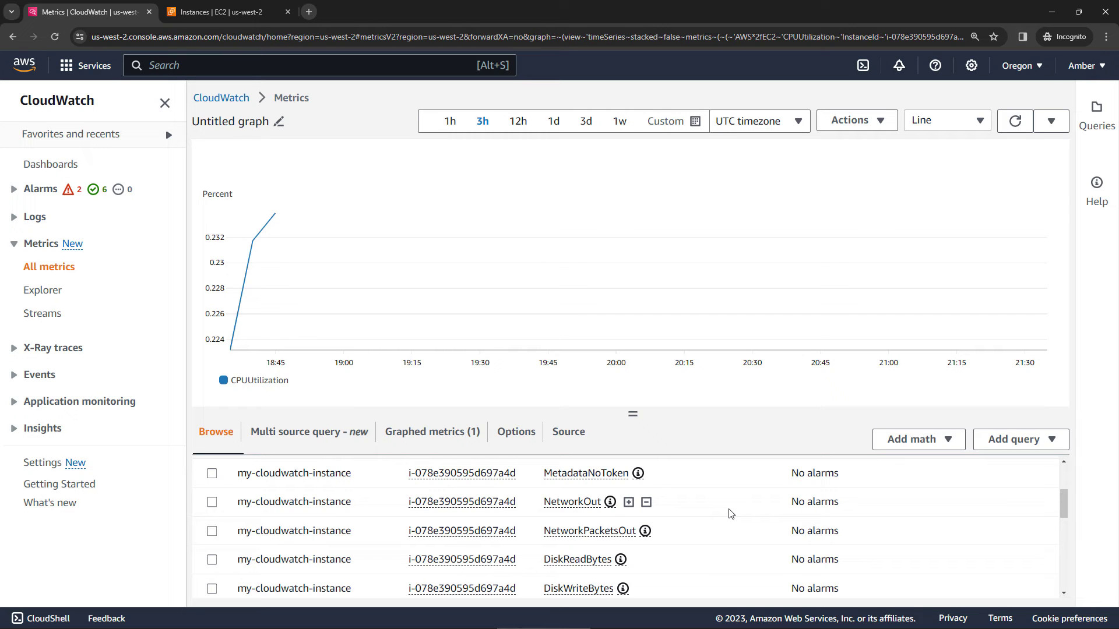
Add NetworkOut and NetworkIn to the graph and zoom into the period with data.
click(212, 503)
scroll(296, 523, down, 3)
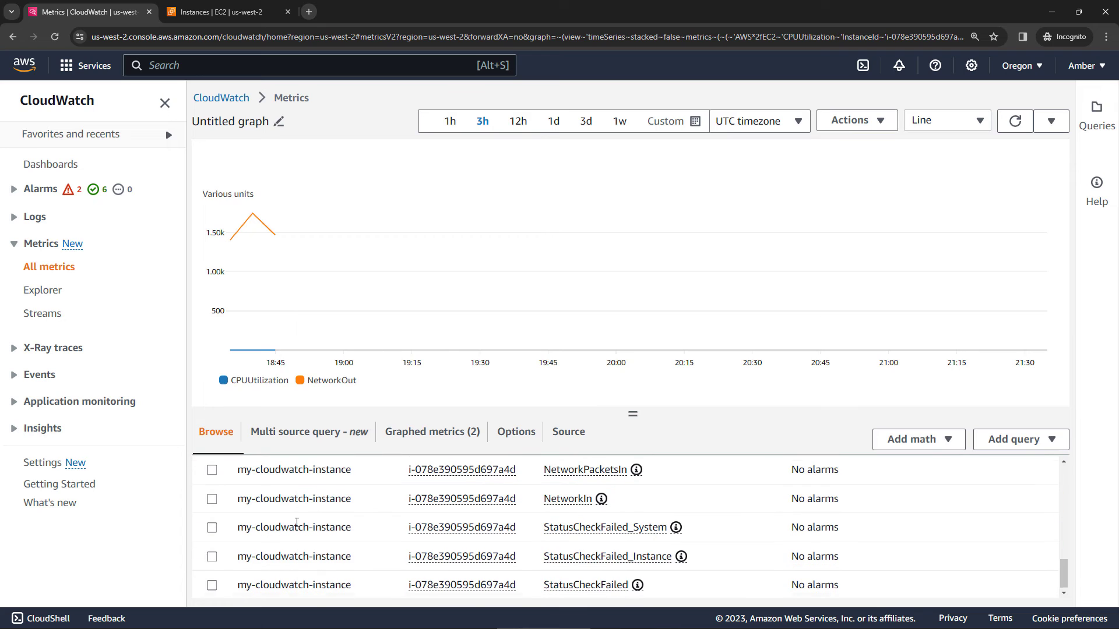
click(212, 501)
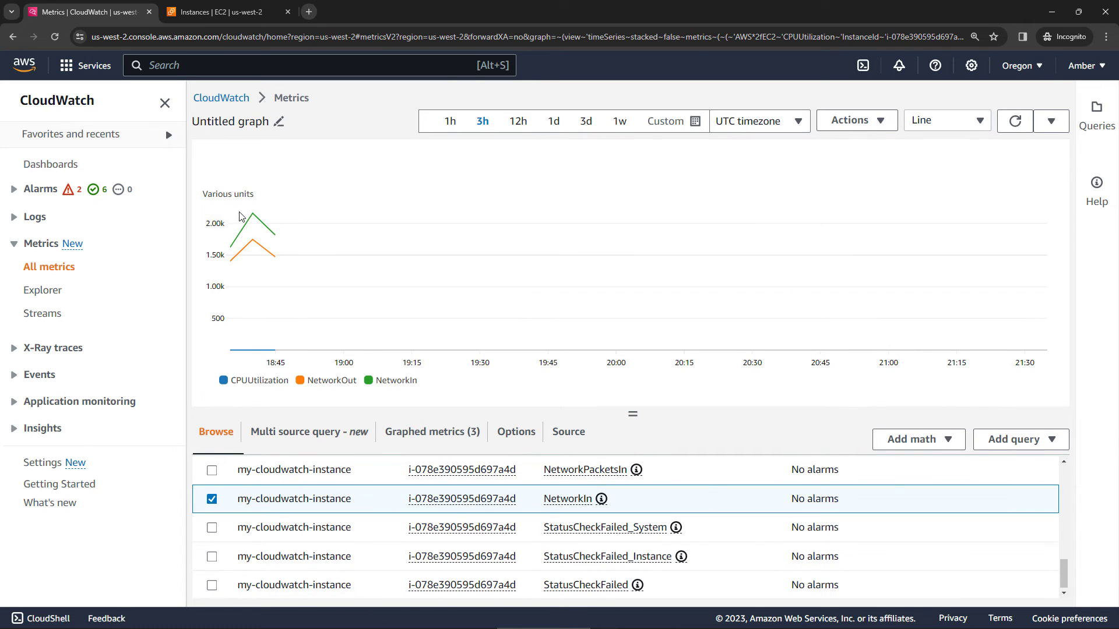
drag(236, 288, 405, 299)
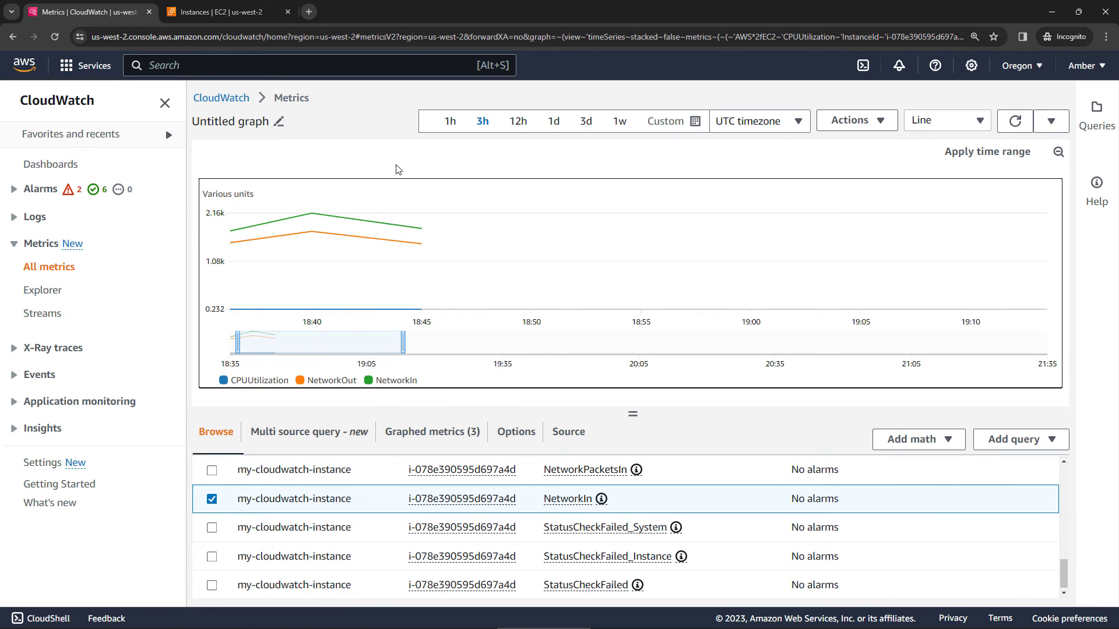
Try Stacked area and Number chart types, then display the metrics as a Data table.
click(961, 124)
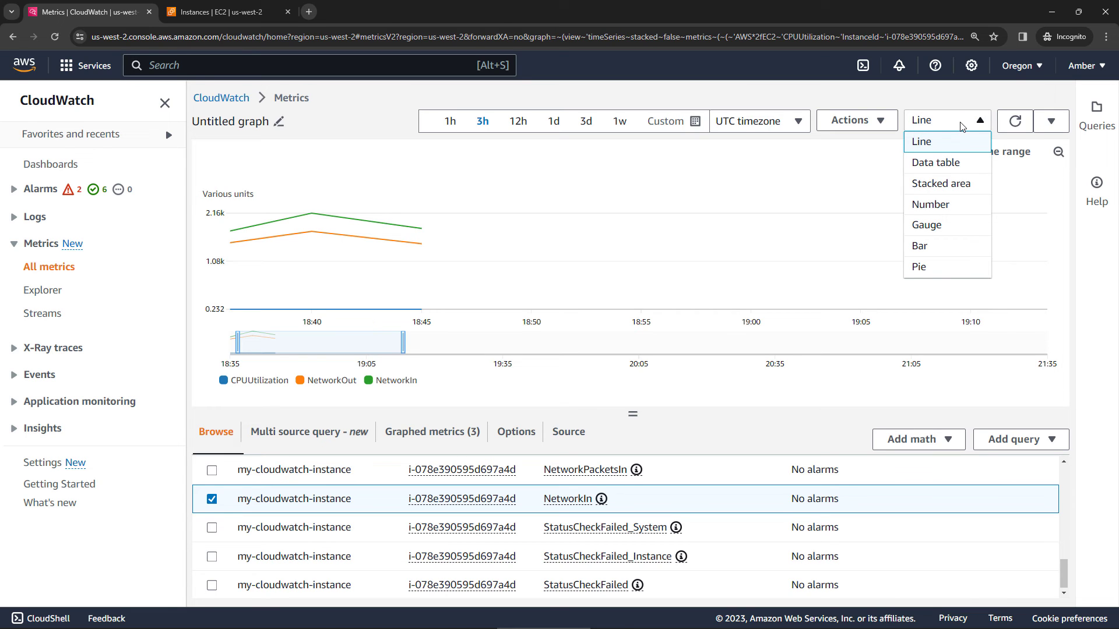
click(938, 184)
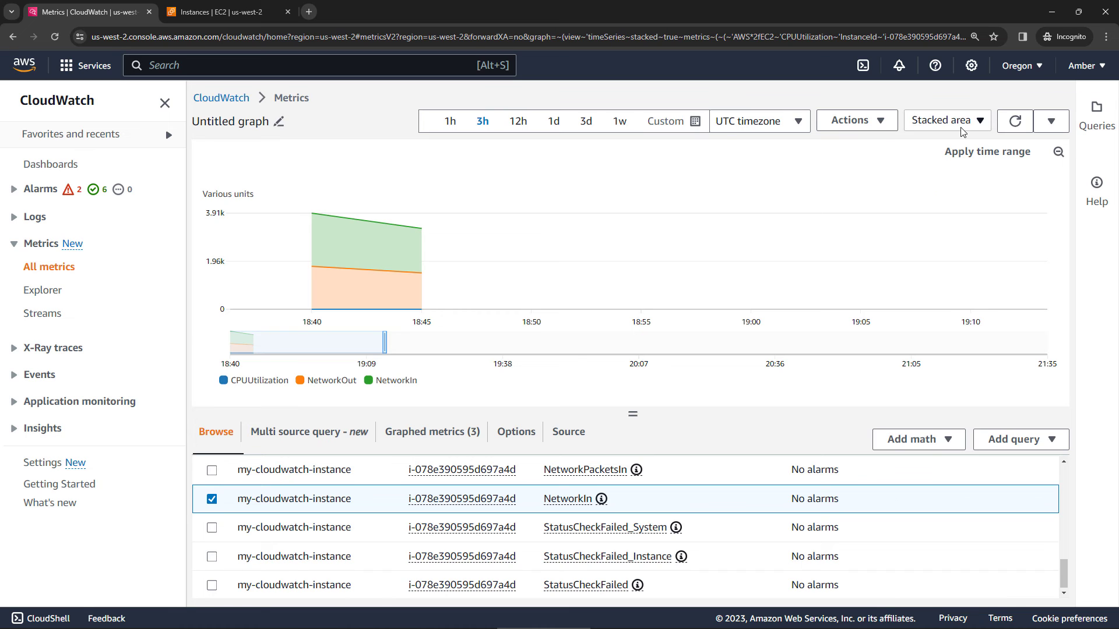
click(961, 125)
click(943, 209)
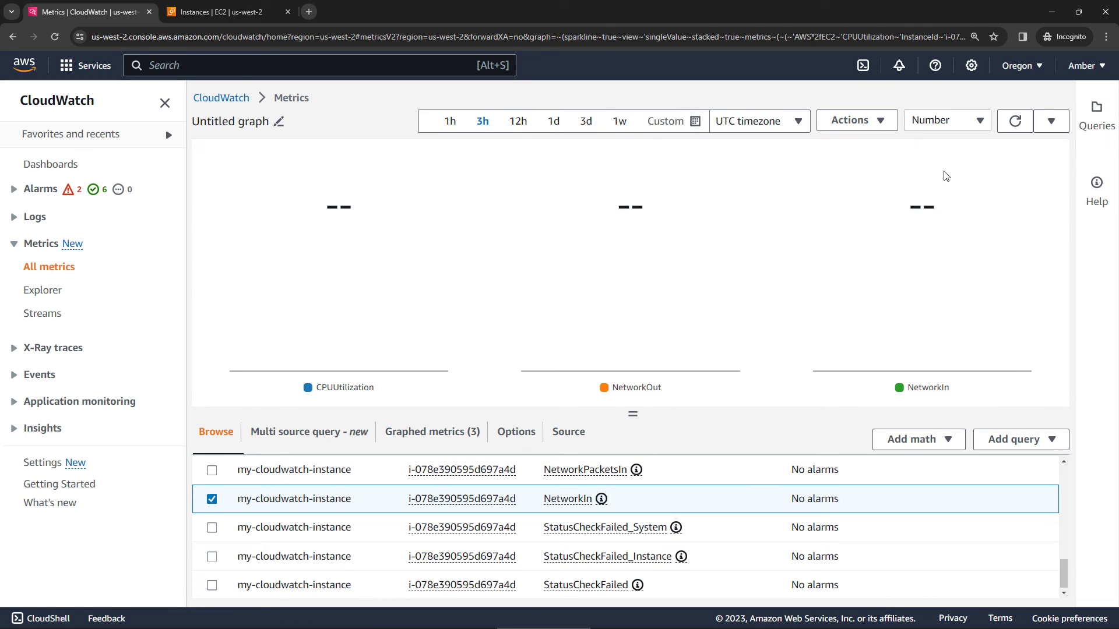
click(941, 127)
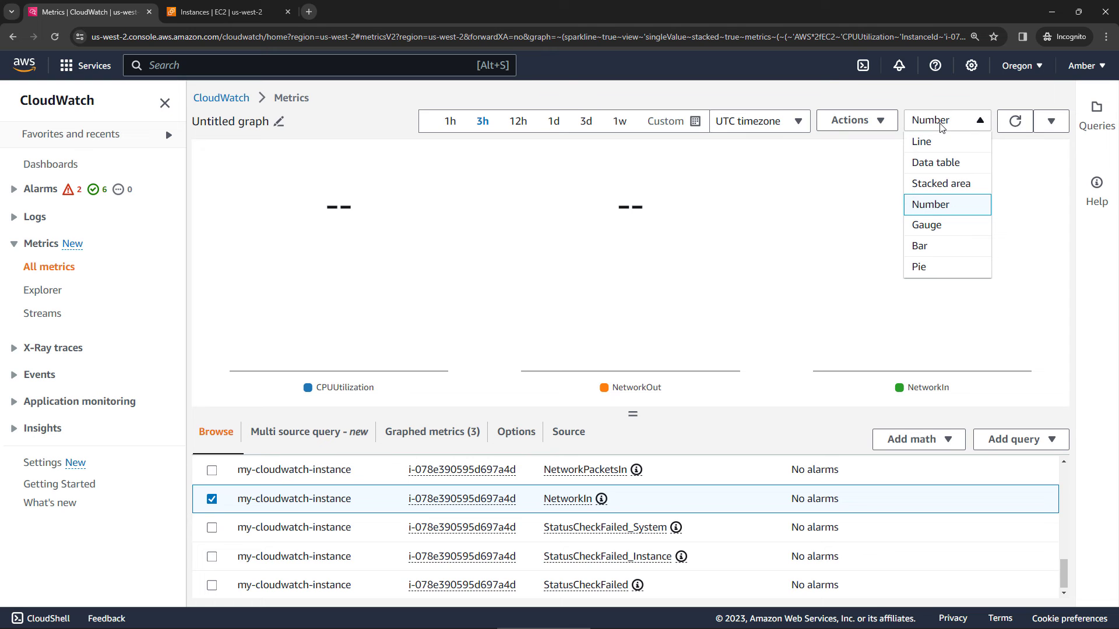
click(942, 163)
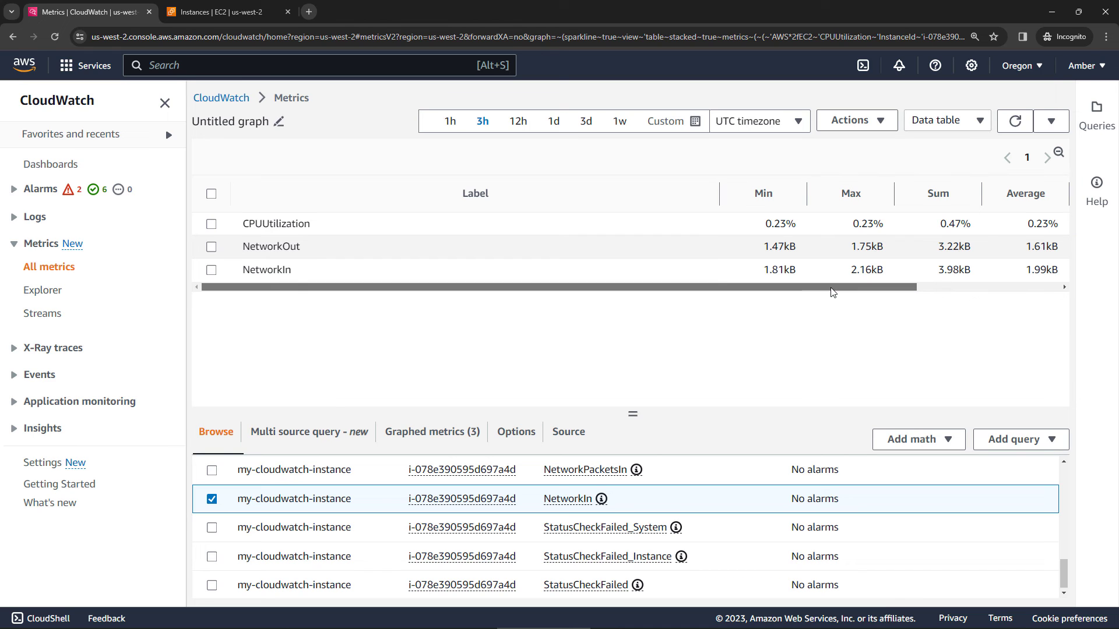
click(866, 122)
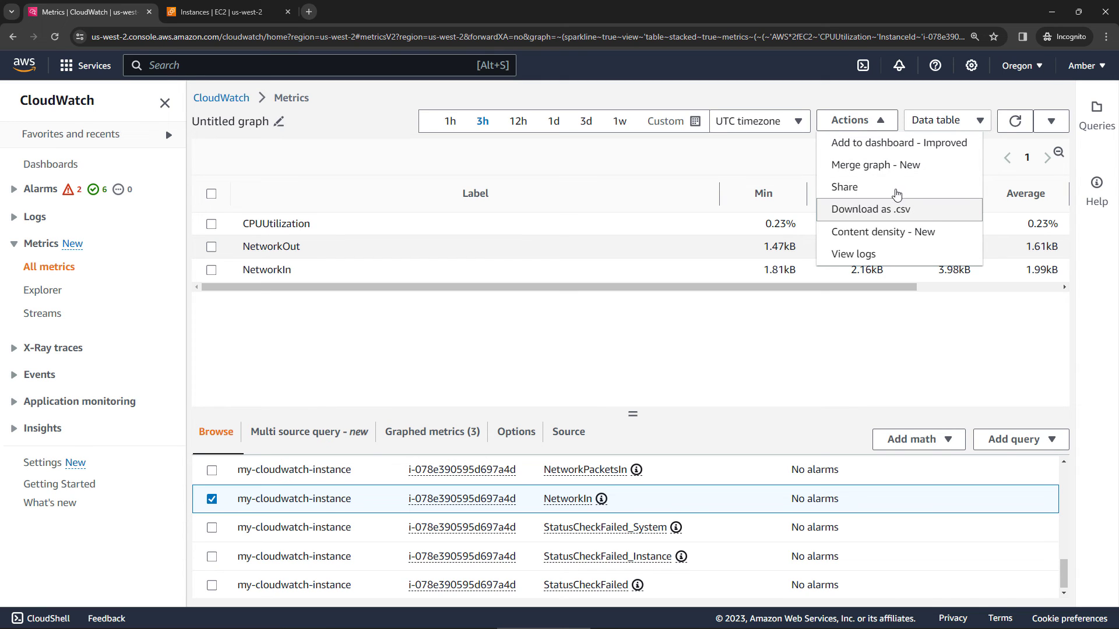
click(796, 154)
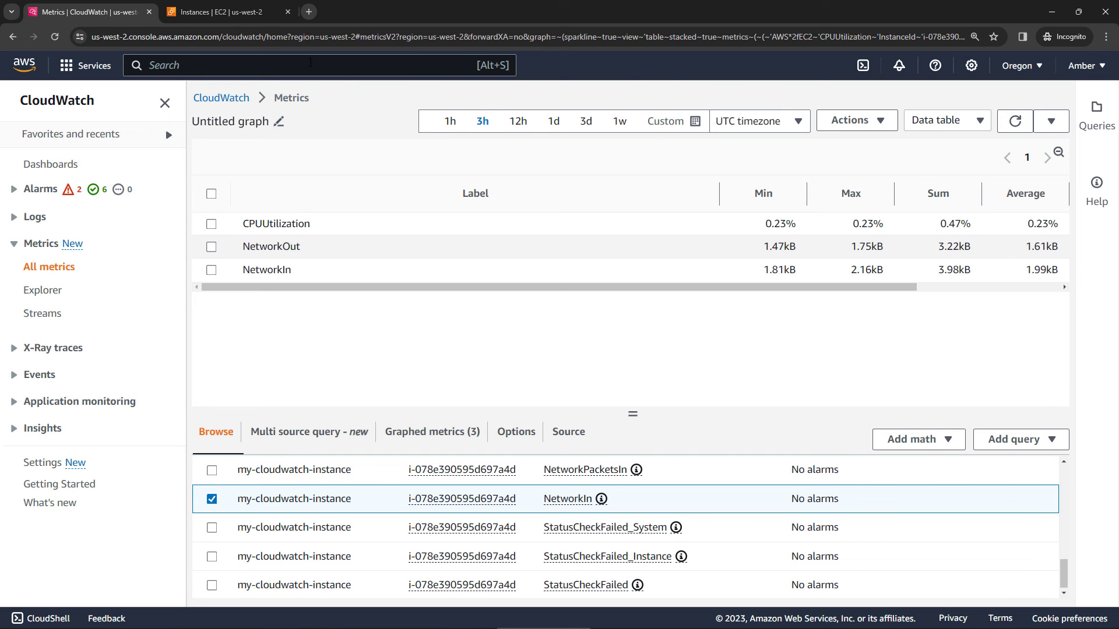
Show my-cloudwatch-instance's Monitoring charts in an enlarged panel over a 3h range.
click(216, 13)
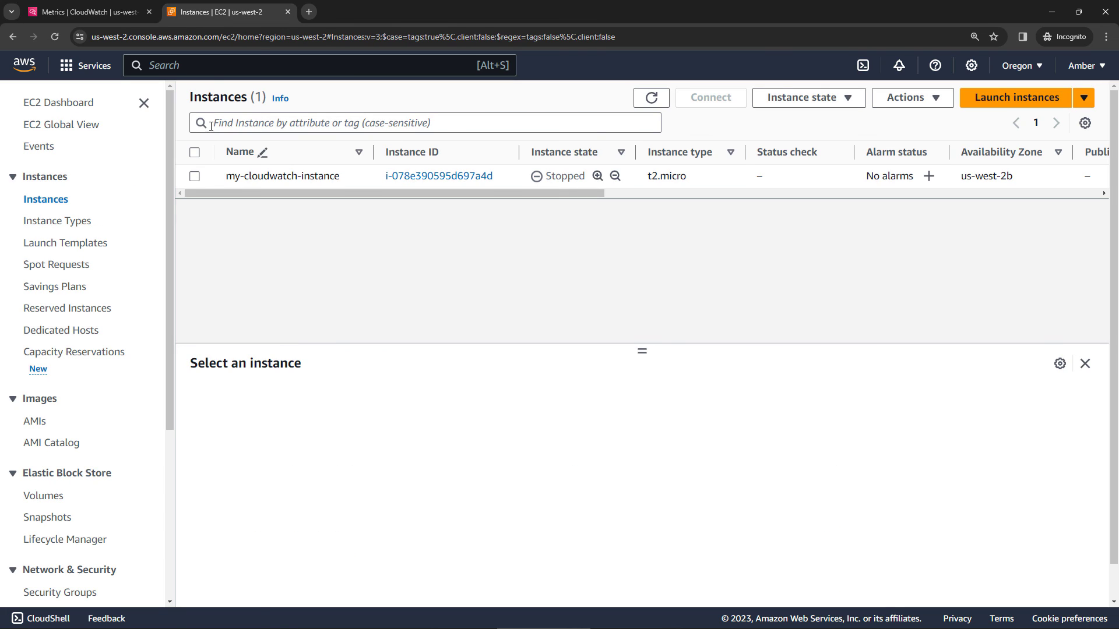
click(195, 176)
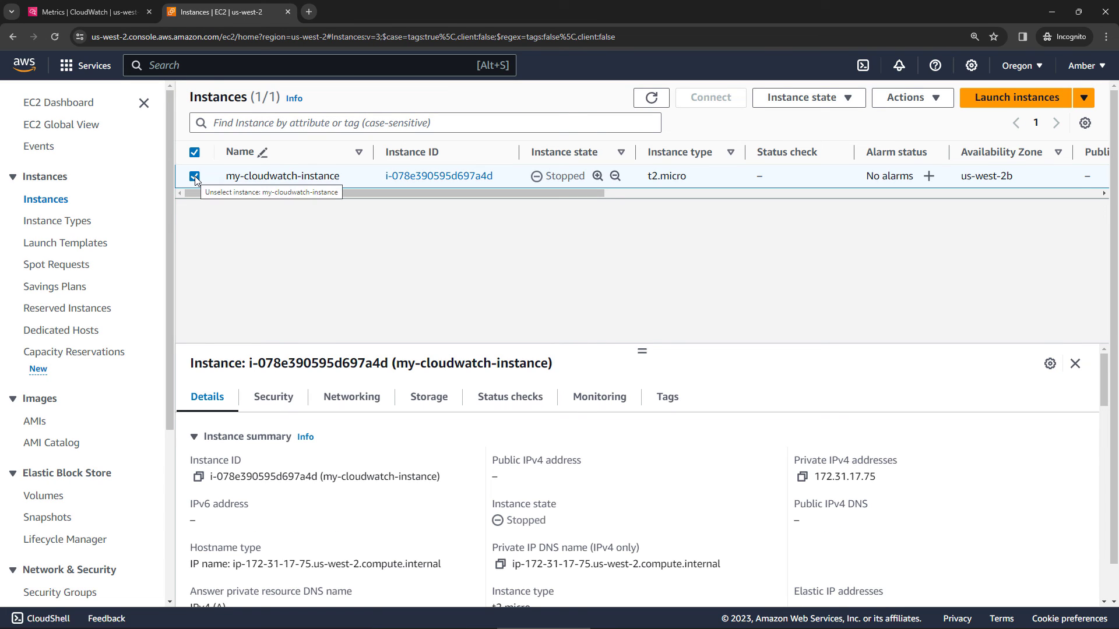
click(607, 405)
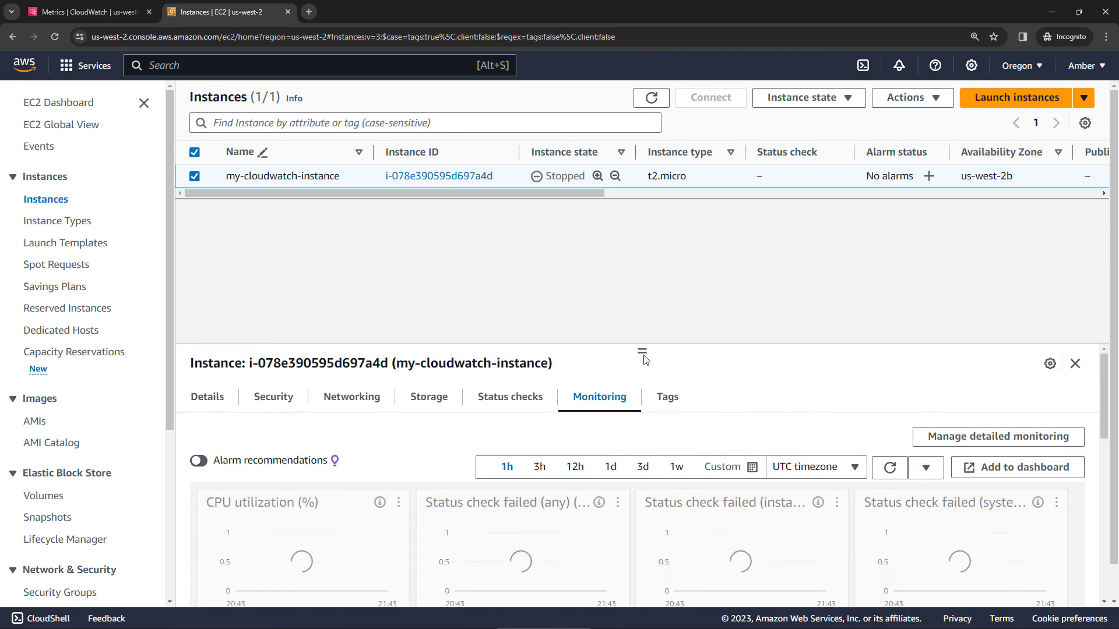
drag(642, 350, 648, 231)
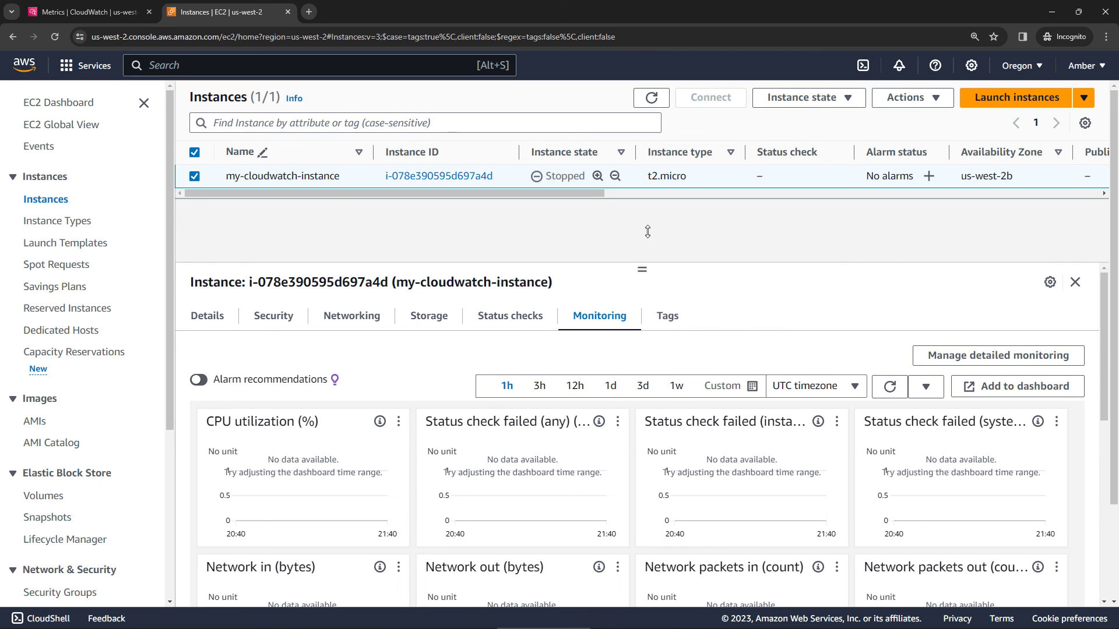
click(752, 386)
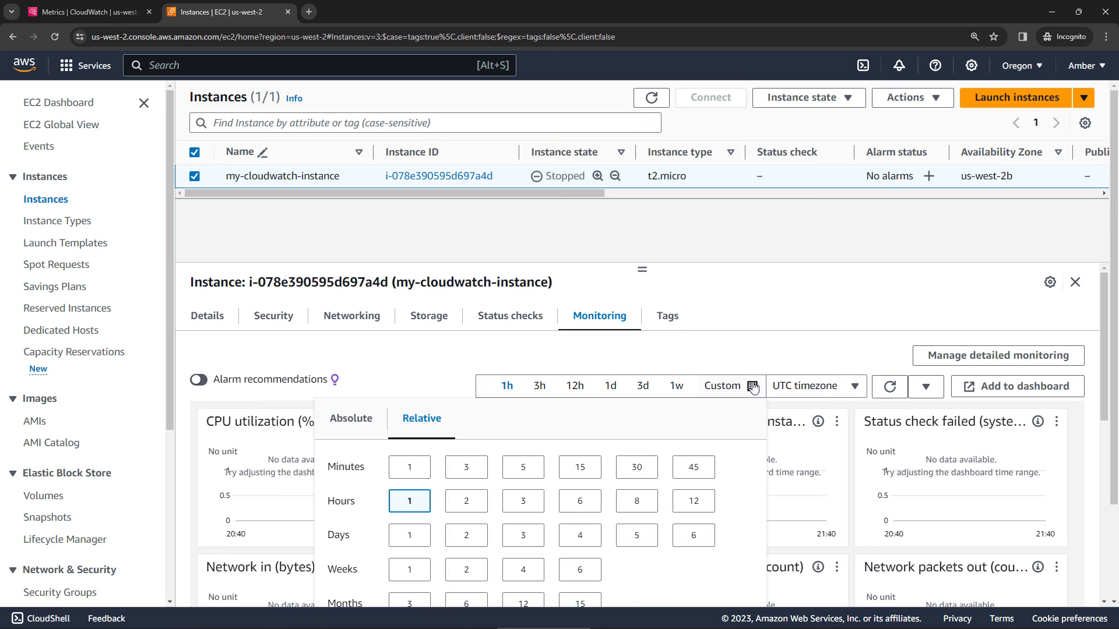
click(529, 500)
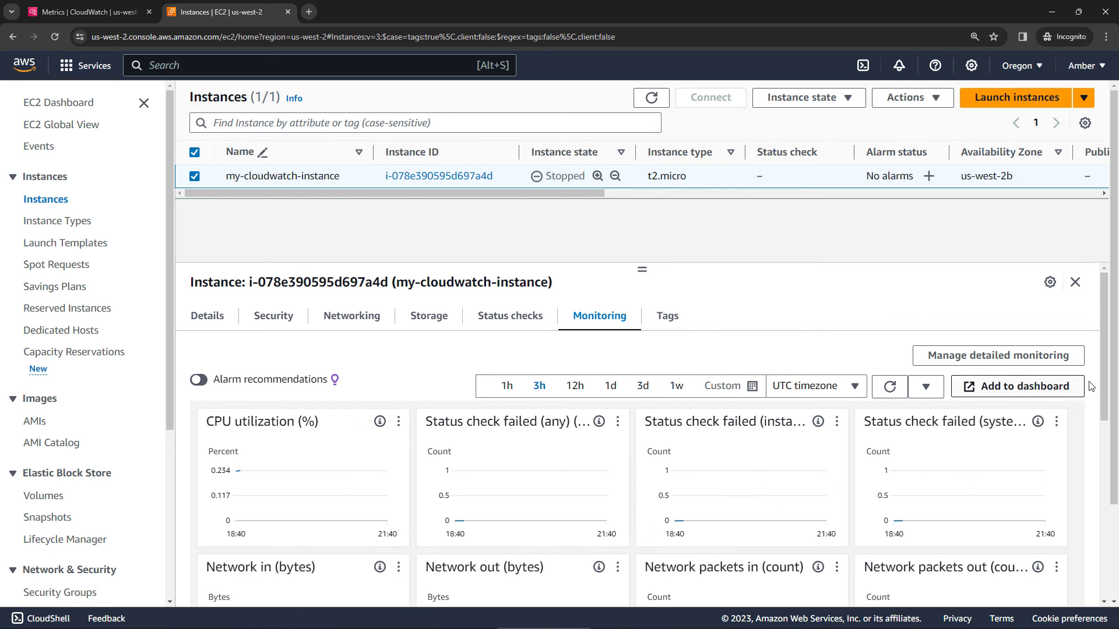
scroll(1093, 385, down, 2)
scroll(1087, 455, down, 2)
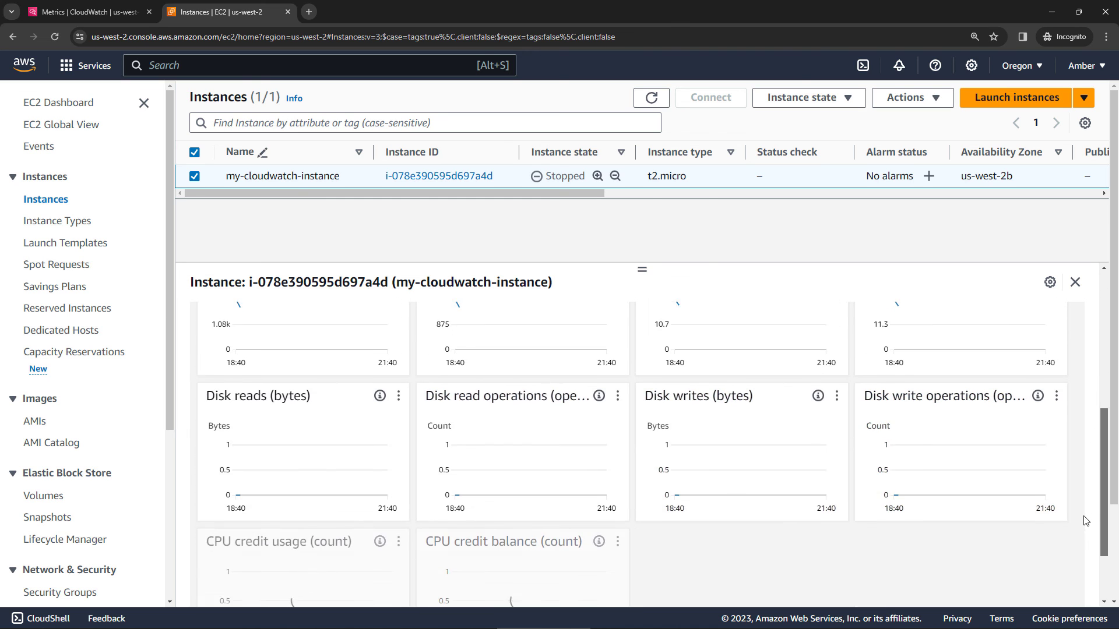
scroll(1085, 522, down, 1)
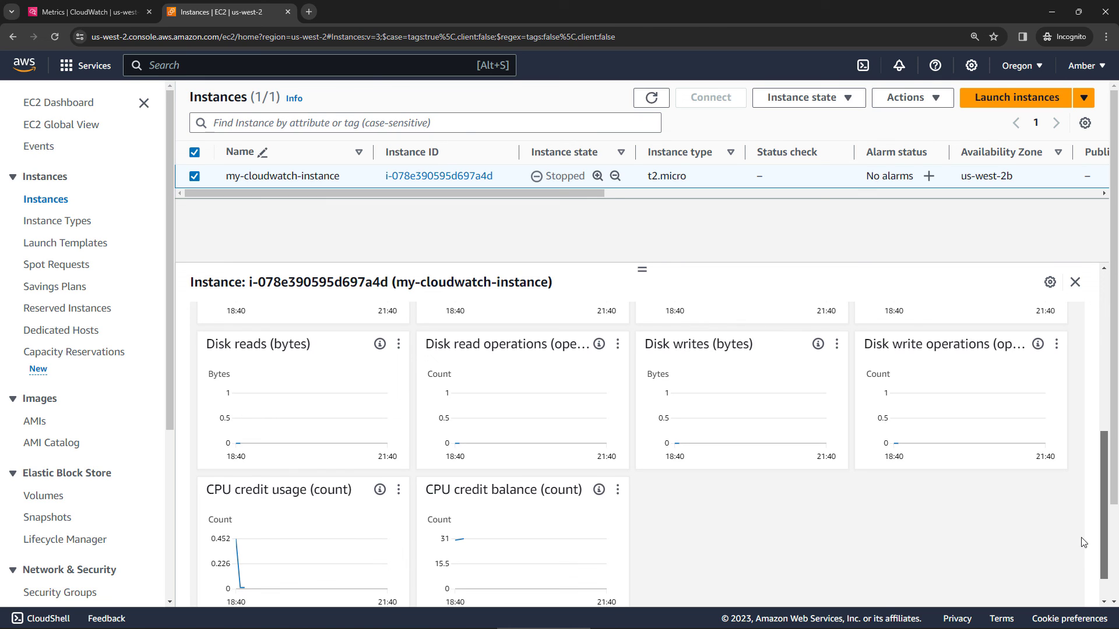
drag(1103, 548, 1103, 544)
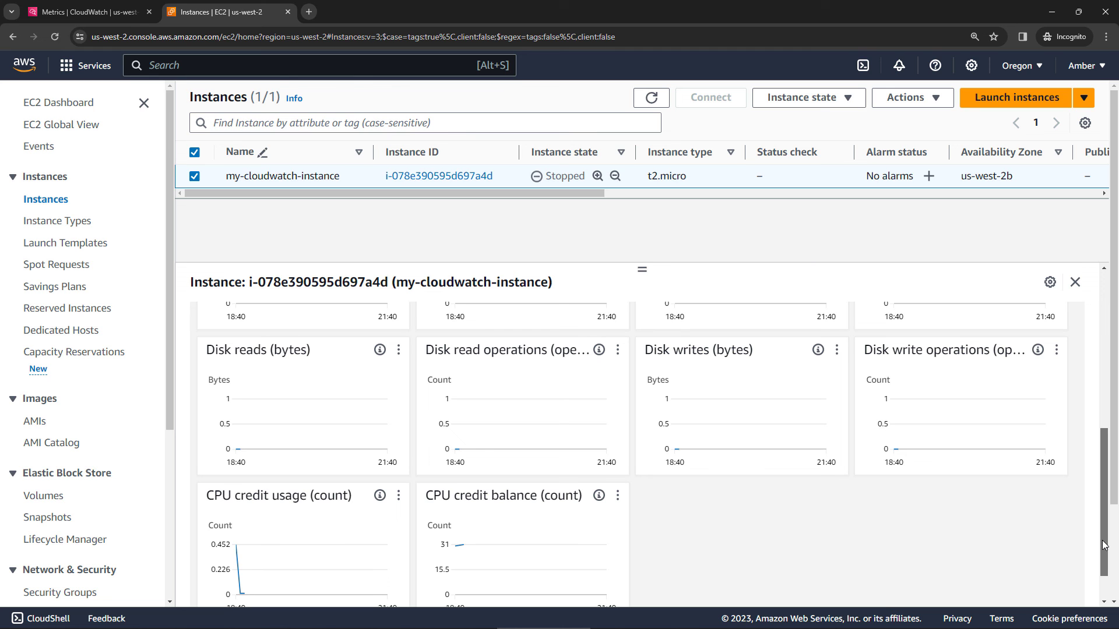
drag(1104, 546, 1106, 395)
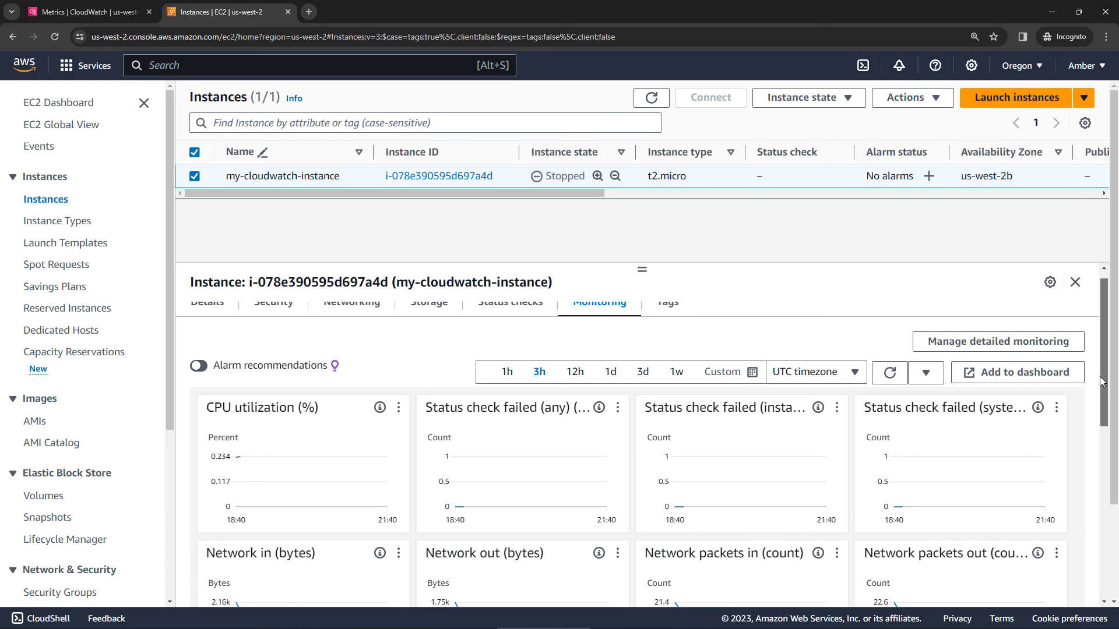
click(990, 348)
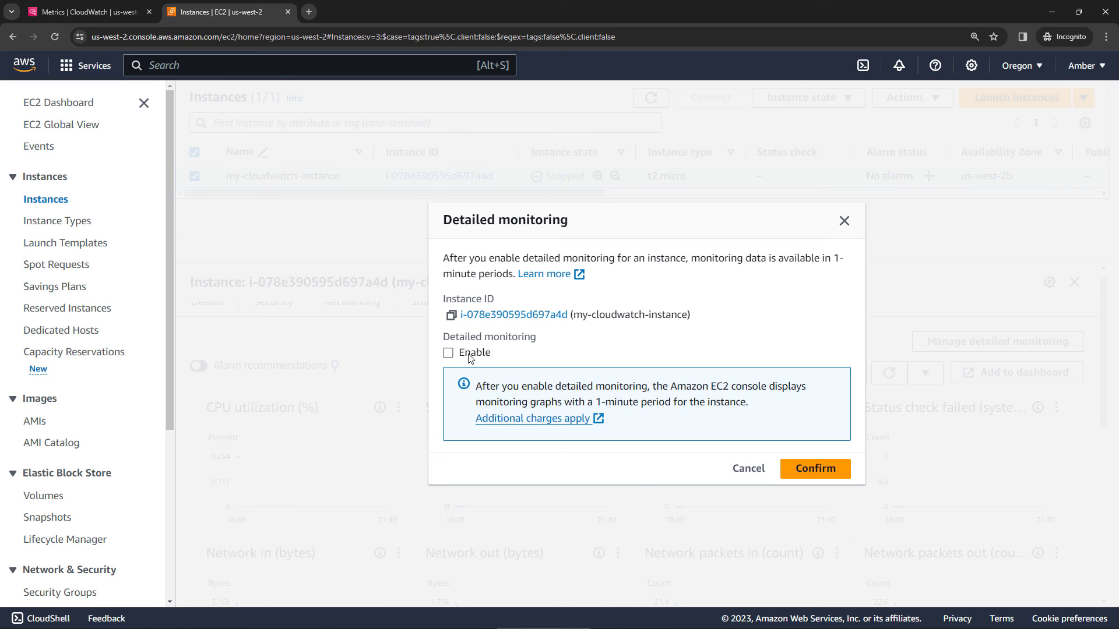
click(734, 471)
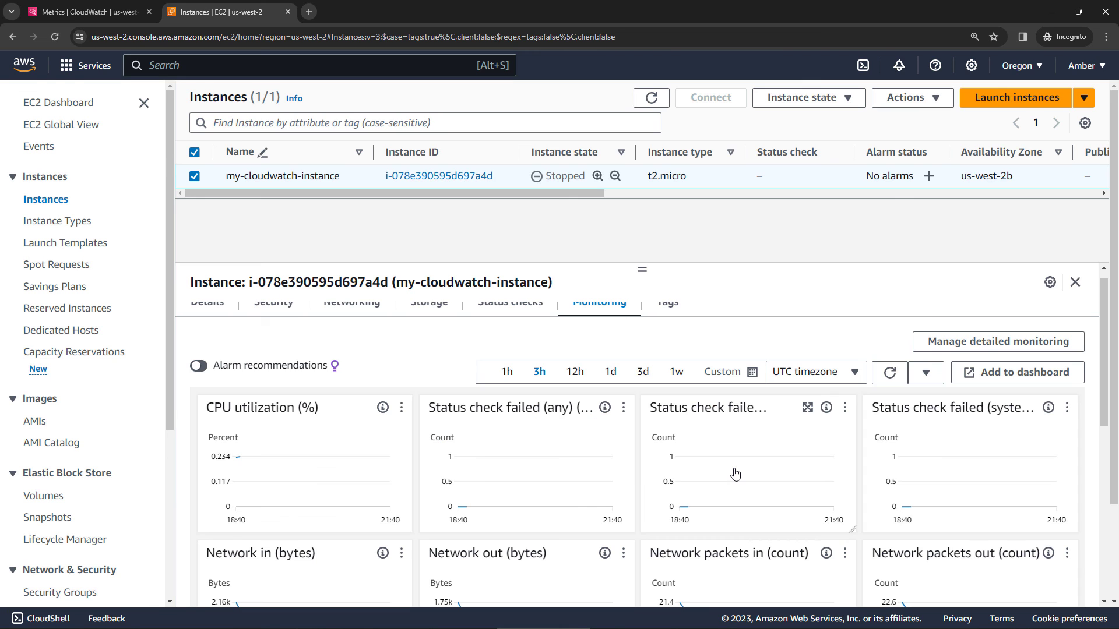